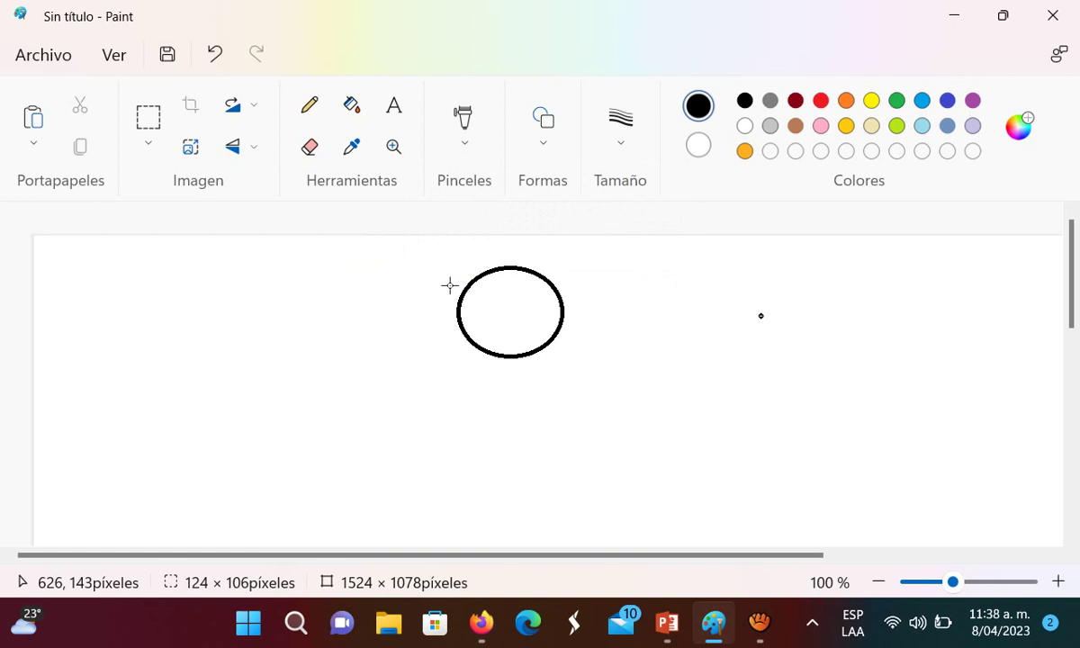
Draw a head oval about 131 × 117 px and a wide muzzle oval about 272 × 136 px overlapping its lower part
{"action": "mouse_move", "coordinate": [563, 357]}
{"action": "left_mouse_down"}
{"action": "mouse_move", "coordinate": [563, 382]}
{"action": "mouse_move", "coordinate": [570, 367]}
{"action": "left_mouse_up"}
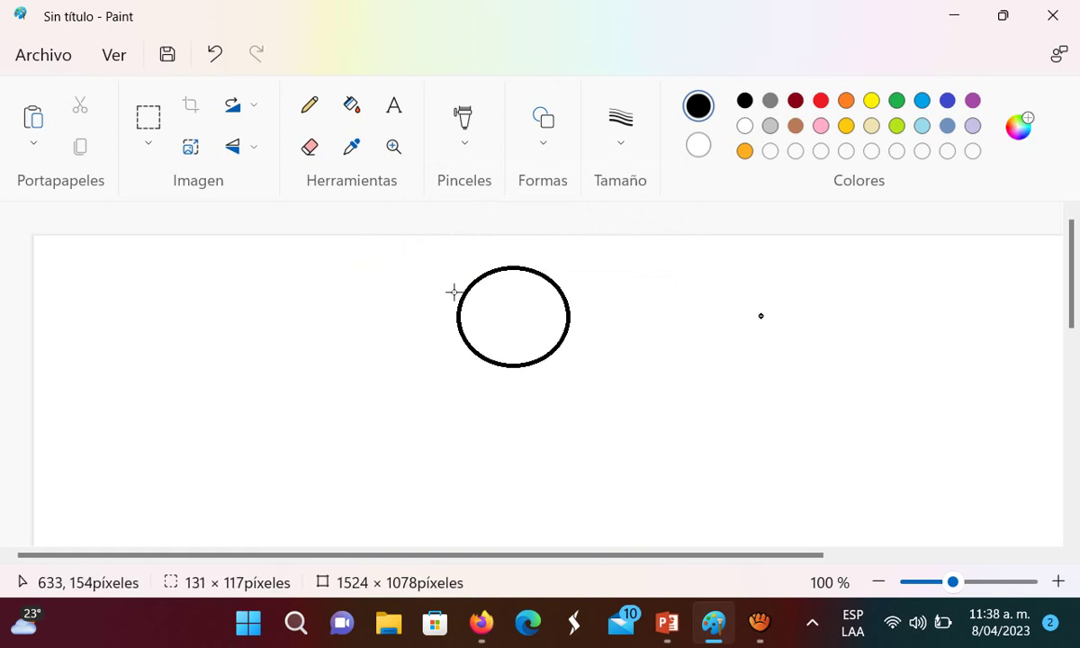
{"action": "left_click_drag", "start_coordinate": [407, 332], "coordinate": [636, 446]}
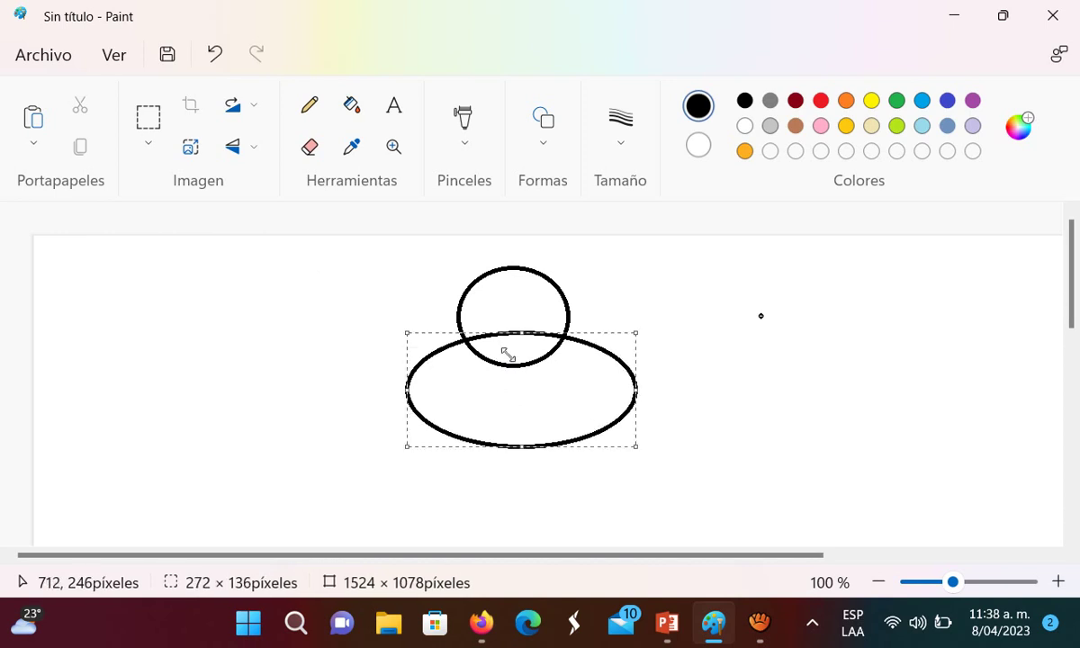
Draw an upright oval about 32 × 60 px as the left eye inside the head
{"action": "left_click", "coordinate": [529, 249]}
{"action": "left_click_drag", "start_coordinate": [477, 300], "coordinate": [506, 353]}
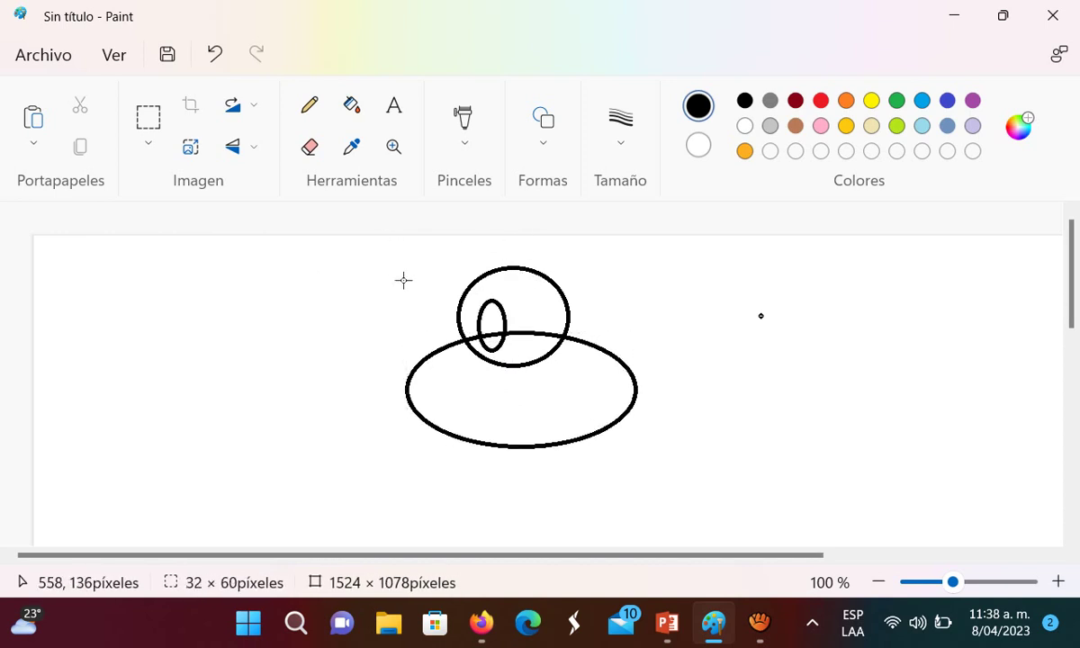
{"action": "left_click_drag", "start_coordinate": [525, 304], "coordinate": [552, 353]}
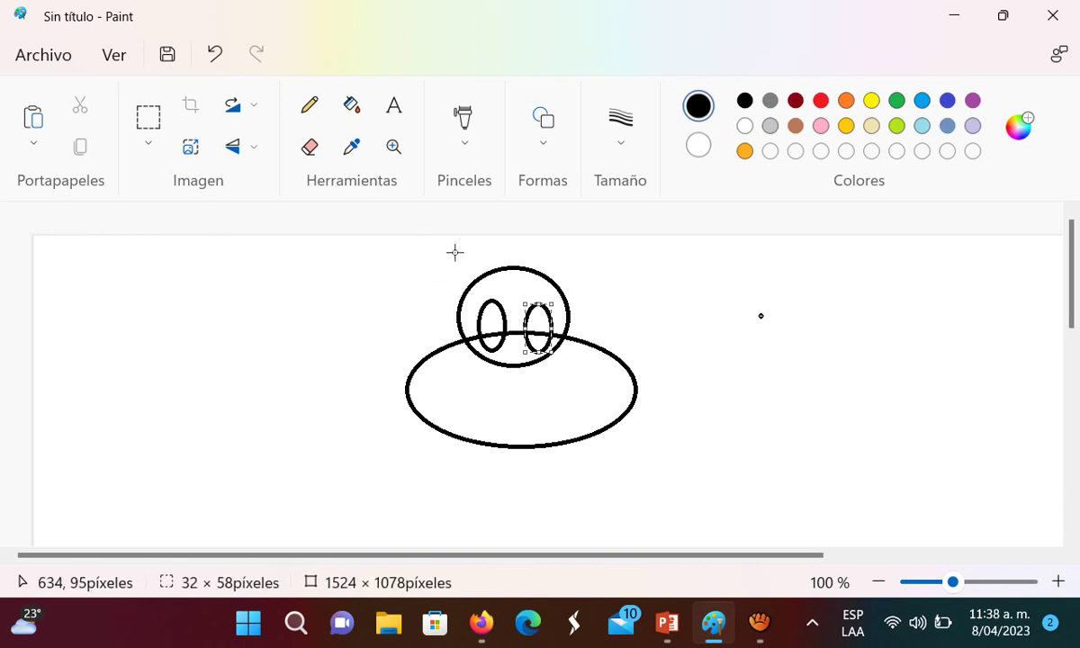
{"action": "left_click_drag", "start_coordinate": [454, 256], "coordinate": [448, 248]}
{"action": "left_click", "coordinate": [526, 255]}
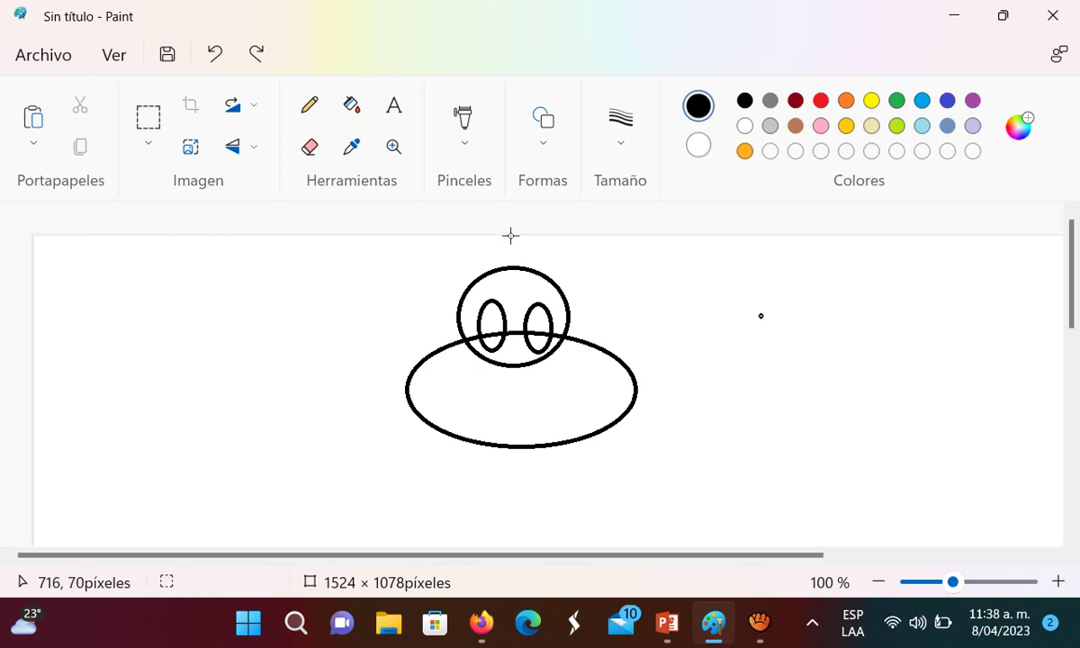
{"action": "key", "text": "ctrl+z"}
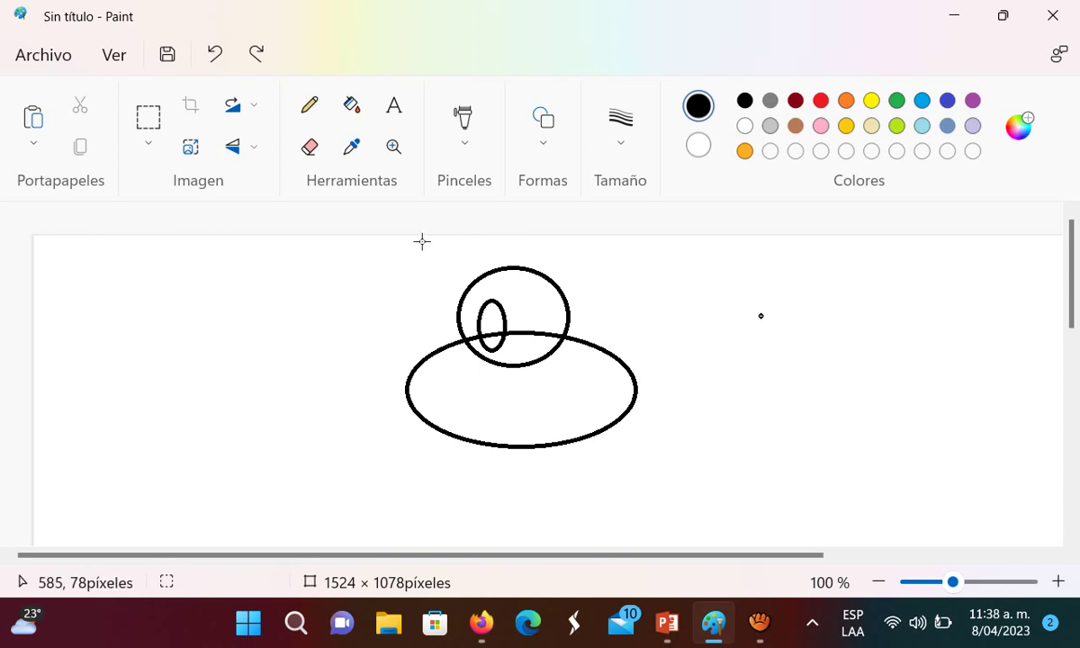
Draw the right eye as an upright oval about 31 × 56 px and an oval nose about 35 × 46 px below the eyes
{"action": "left_click_drag", "start_coordinate": [422, 241], "coordinate": [443, 279]}
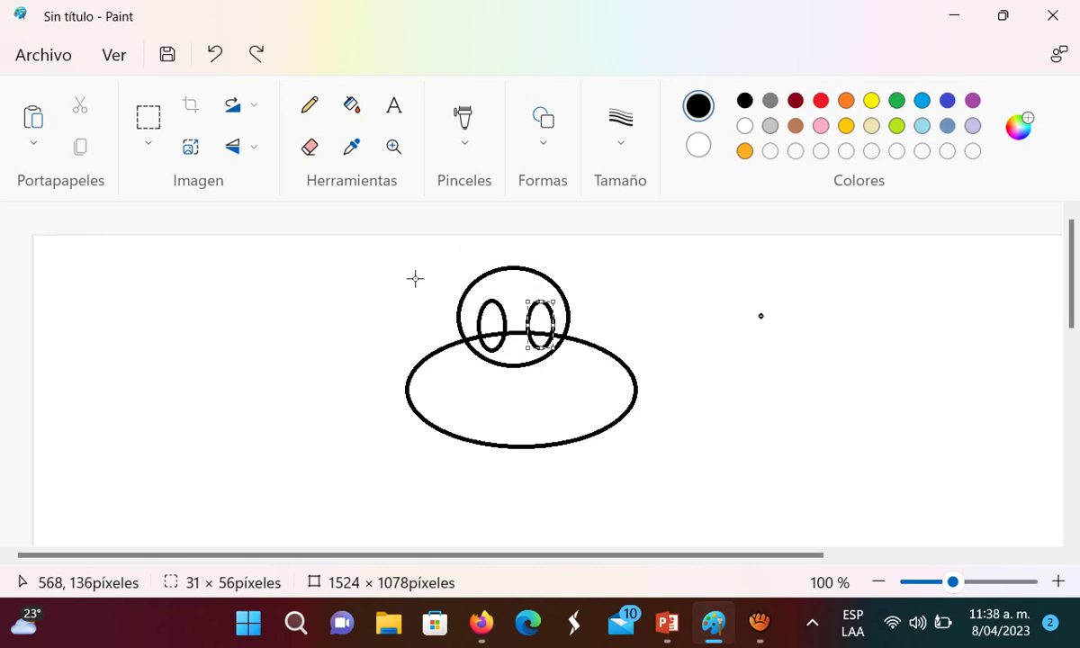
{"action": "left_click_drag", "start_coordinate": [508, 351], "coordinate": [539, 390]}
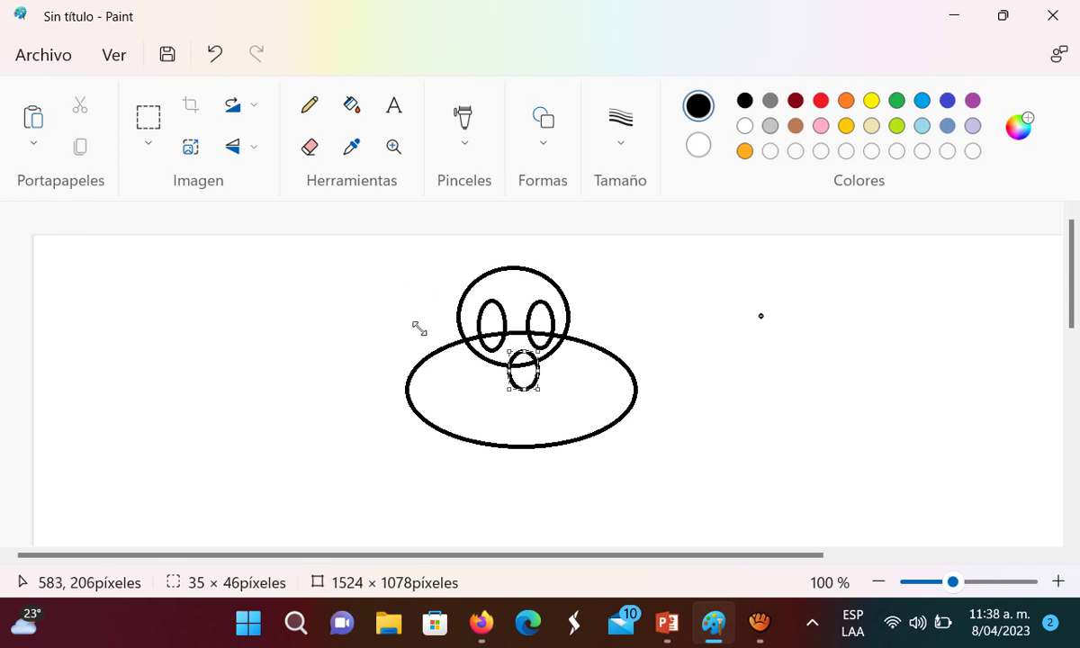
Draw a flat oval mouth below the nose, with a tiny oval about 8 × 2 px inside it
{"action": "left_click_drag", "start_coordinate": [524, 410], "coordinate": [530, 412]}
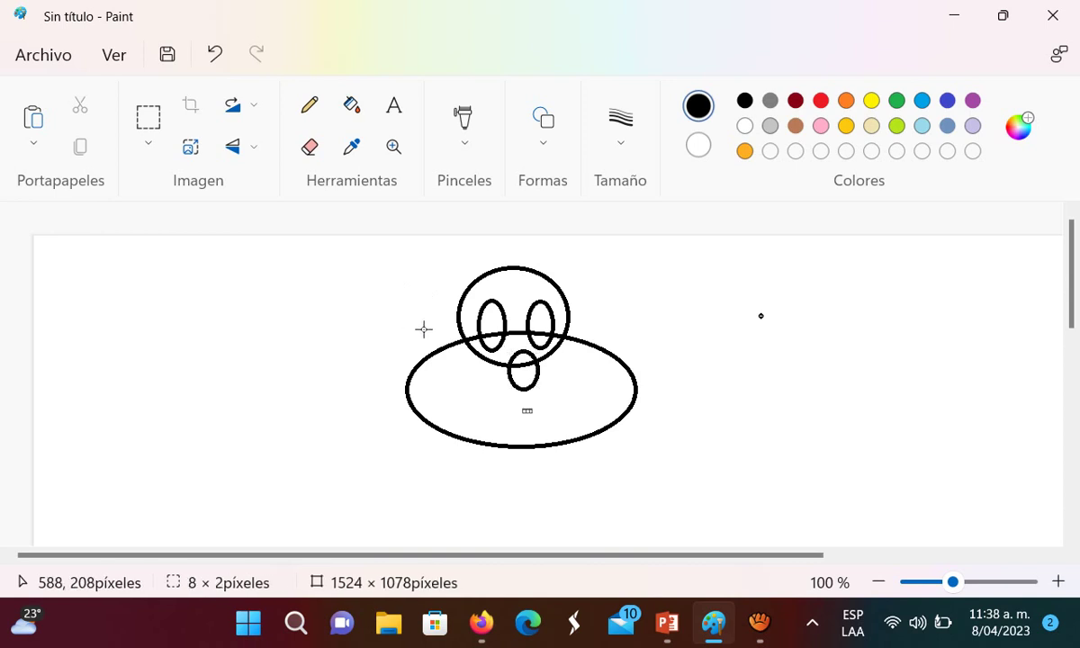
{"action": "left_click", "coordinate": [594, 286]}
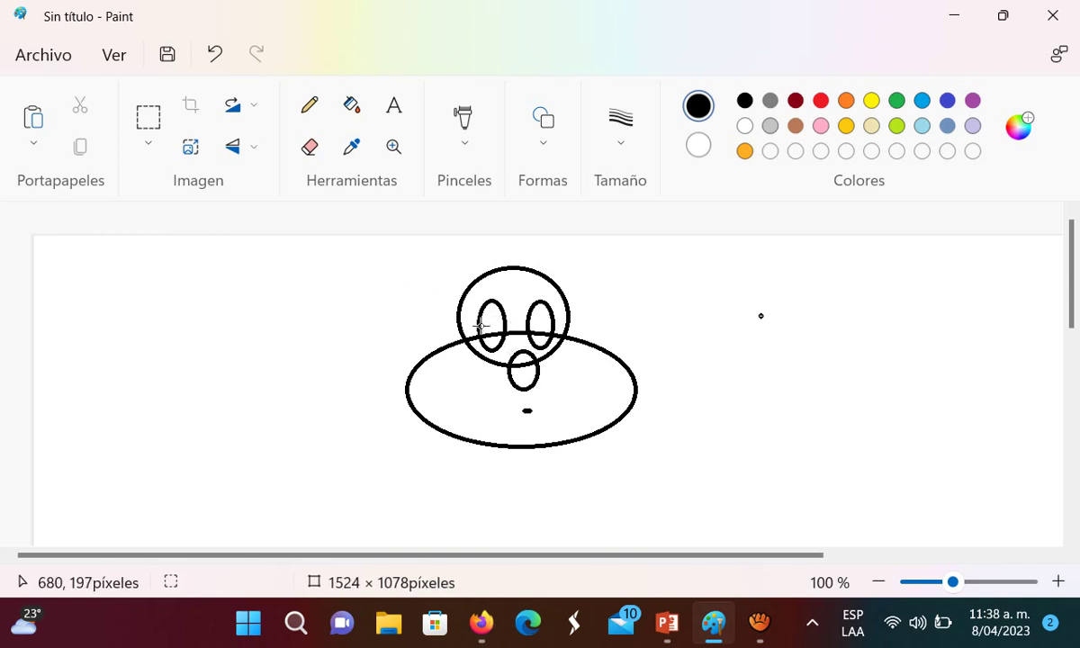
{"action": "left_click_drag", "start_coordinate": [502, 404], "coordinate": [559, 418]}
{"action": "left_click", "coordinate": [746, 386]}
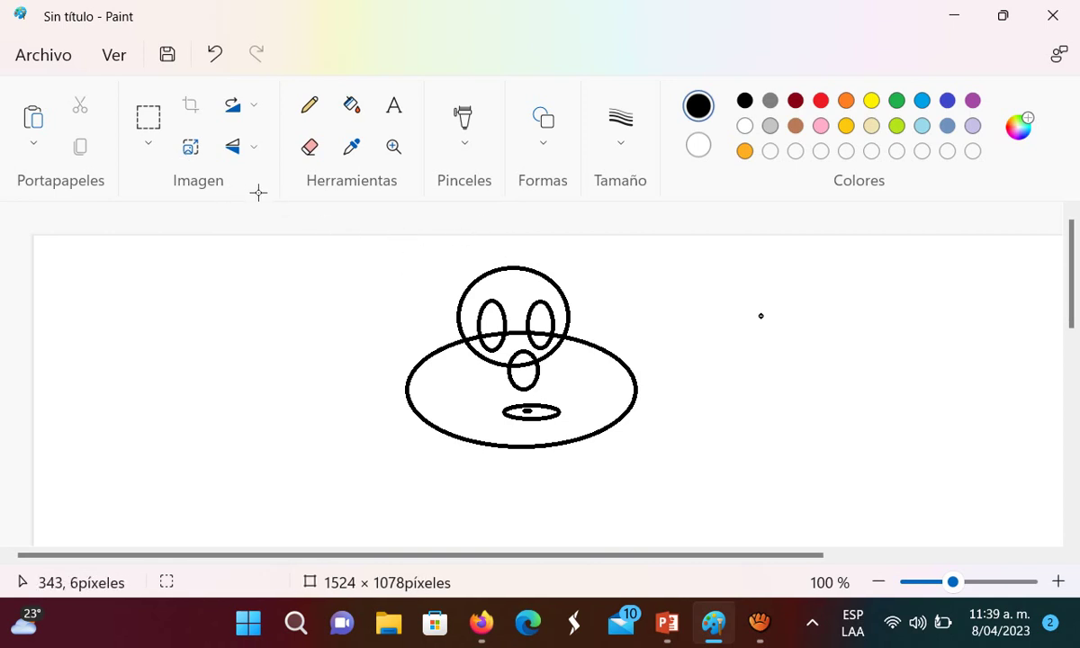
Draw two long drooping ears with the pencil, from the top of the head down both sides of the muzzle
{"action": "left_click", "coordinate": [144, 113]}
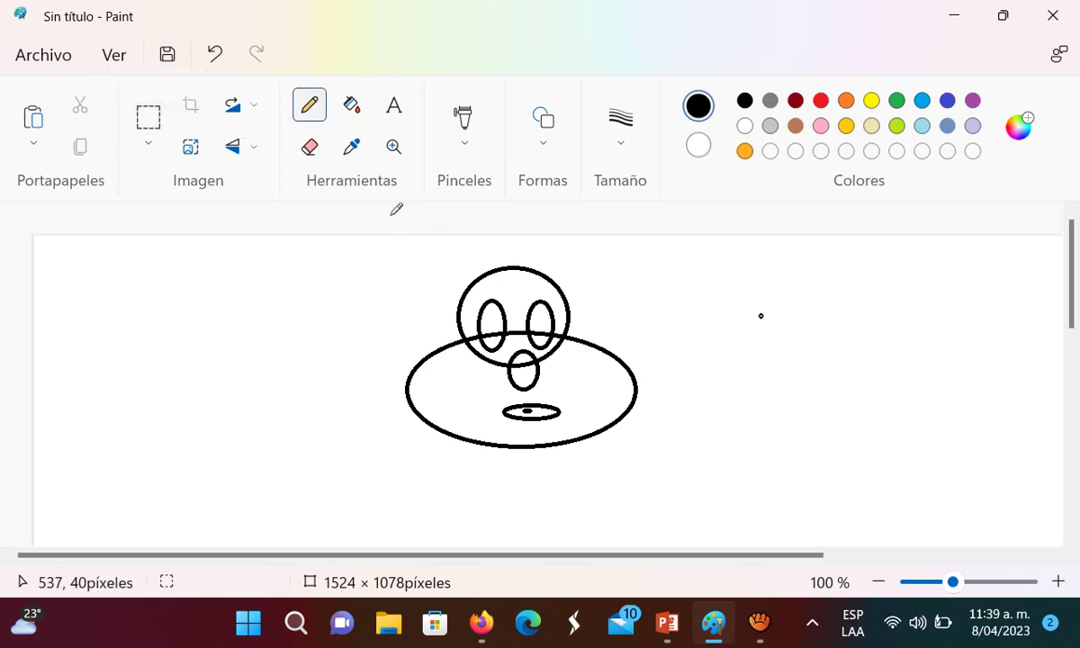
{"action": "mouse_move", "coordinate": [458, 264]}
{"action": "left_mouse_down"}
{"action": "mouse_move", "coordinate": [432, 286]}
{"action": "mouse_move", "coordinate": [416, 343]}
{"action": "mouse_move", "coordinate": [383, 380]}
{"action": "mouse_move", "coordinate": [384, 429]}
{"action": "mouse_move", "coordinate": [427, 449]}
{"action": "left_mouse_up"}
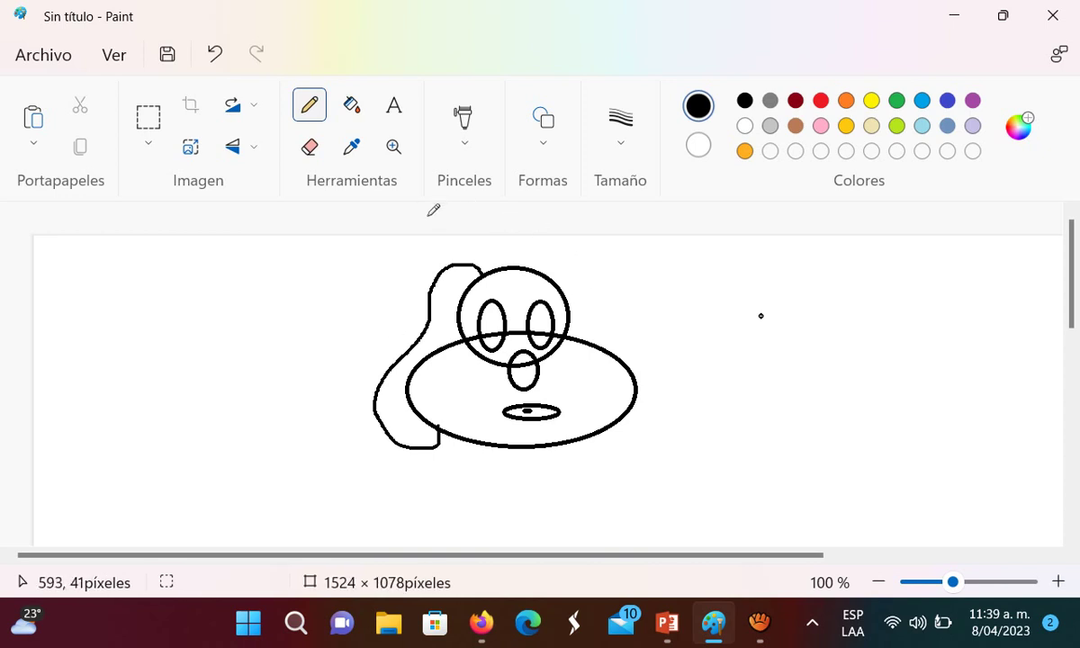
{"action": "mouse_move", "coordinate": [540, 269]}
{"action": "left_mouse_down"}
{"action": "mouse_move", "coordinate": [571, 260]}
{"action": "mouse_move", "coordinate": [665, 383]}
{"action": "mouse_move", "coordinate": [658, 426]}
{"action": "mouse_move", "coordinate": [620, 431]}
{"action": "left_mouse_up"}
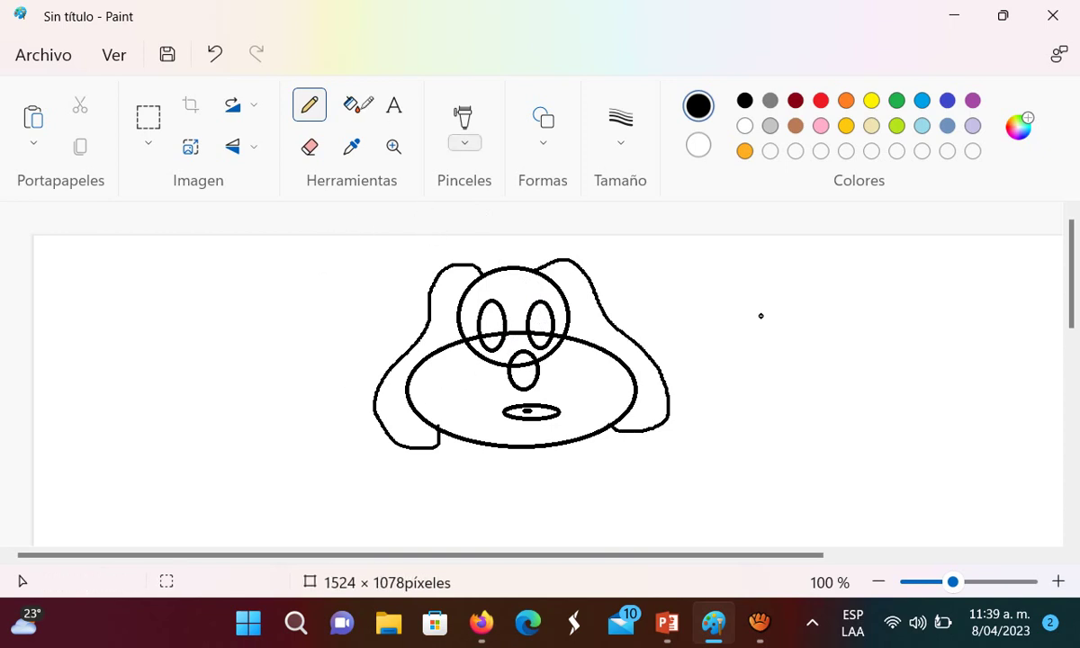
Draw a small oval pupil in the lower part of each eye, the left one about 16 × 29 px
{"action": "left_click", "coordinate": [547, 132]}
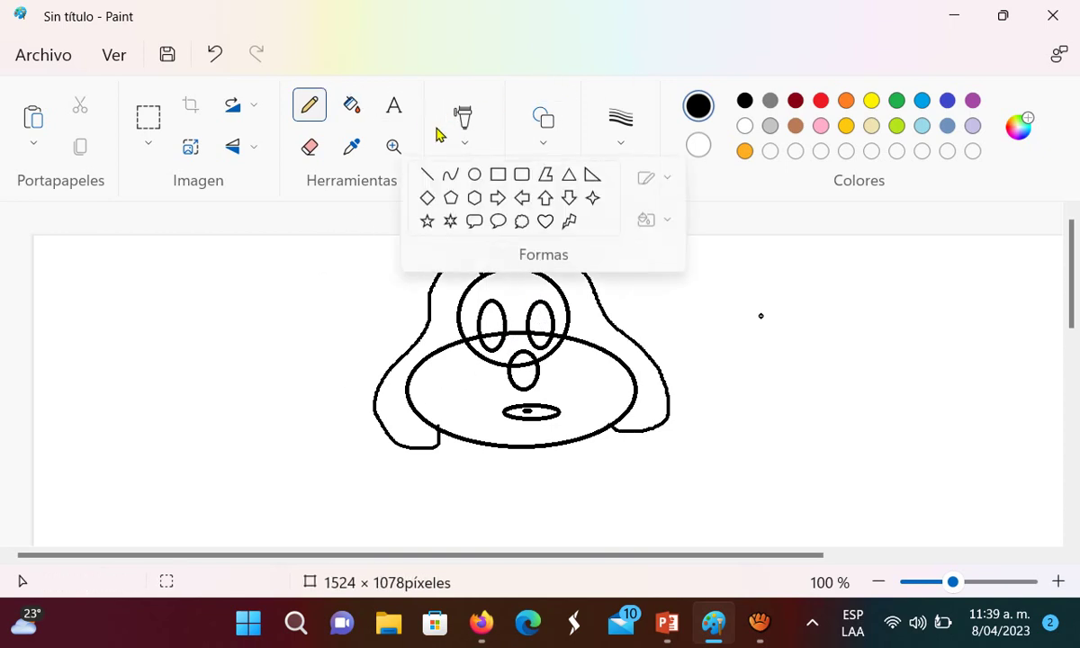
{"action": "left_click", "coordinate": [474, 175]}
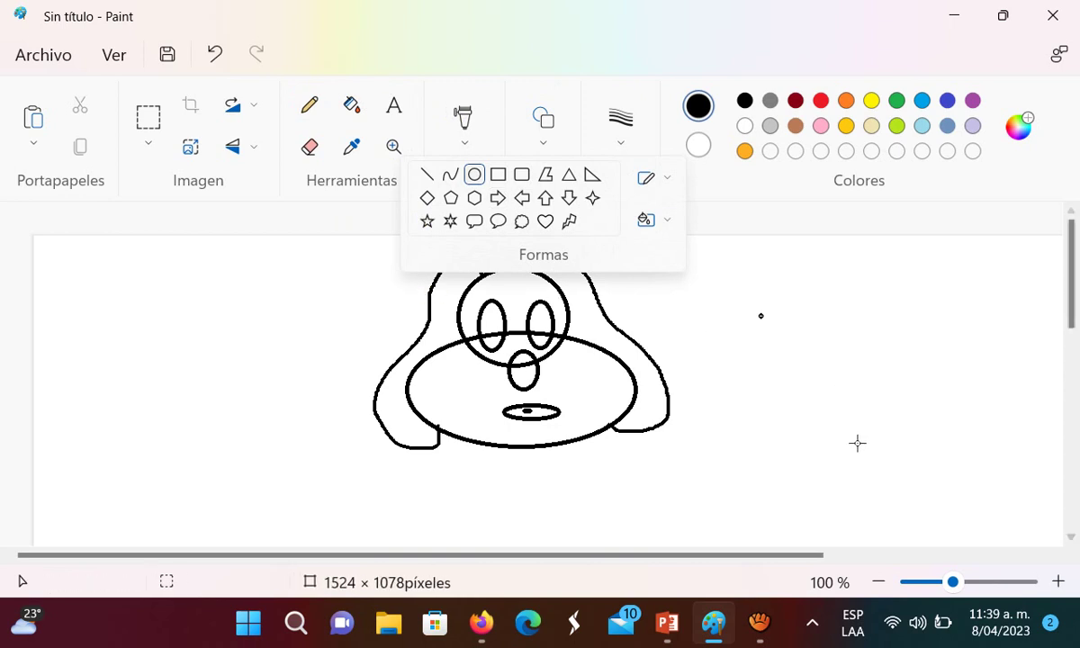
{"action": "left_click", "coordinate": [1058, 581]}
{"action": "scroll", "coordinate": [387, 460], "scroll_direction": "right", "scroll_amount": 5}
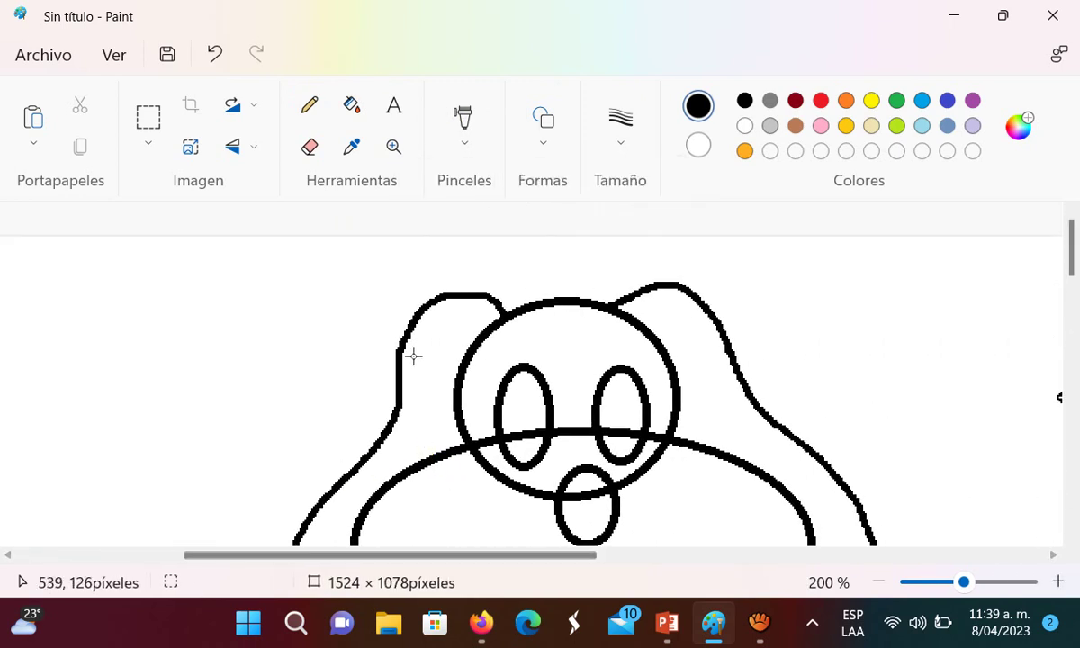
{"action": "left_click_drag", "start_coordinate": [509, 412], "coordinate": [535, 459]}
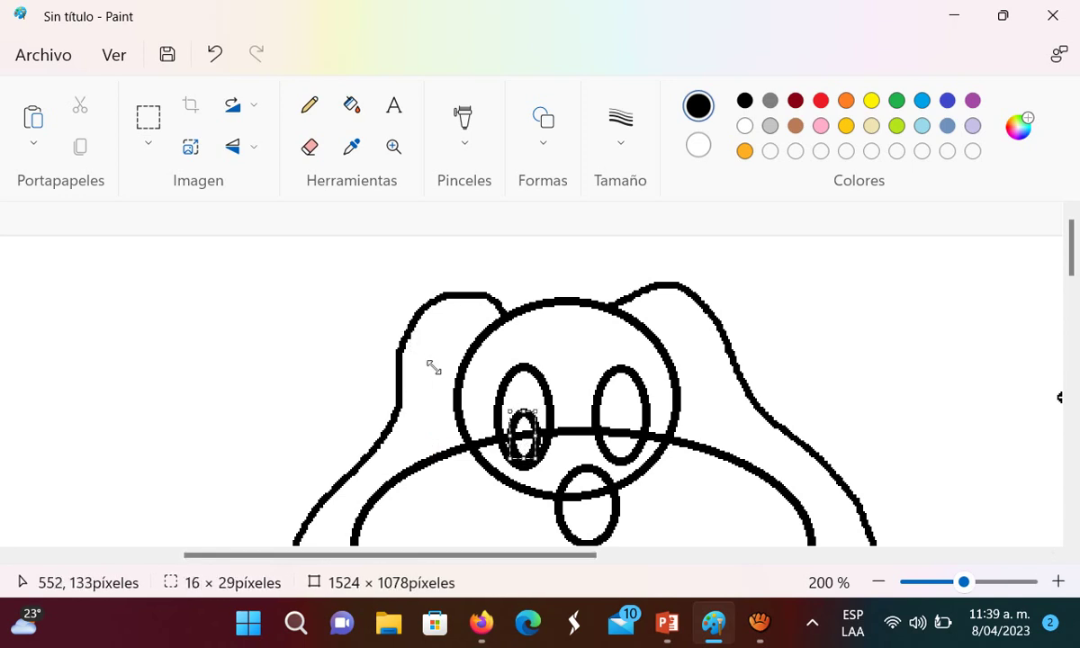
{"action": "left_click_drag", "start_coordinate": [613, 412], "coordinate": [638, 461]}
{"action": "left_click", "coordinate": [863, 295]}
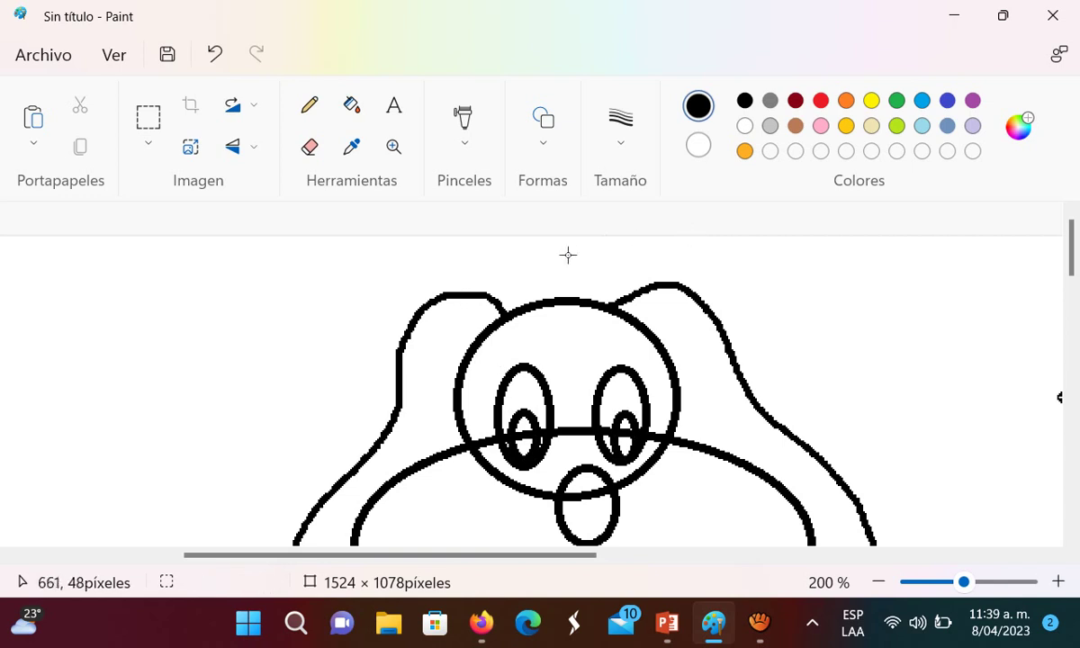
Fill both pupils and the nose with black
{"action": "left_click", "coordinate": [354, 105]}
{"action": "left_click", "coordinate": [351, 105]}
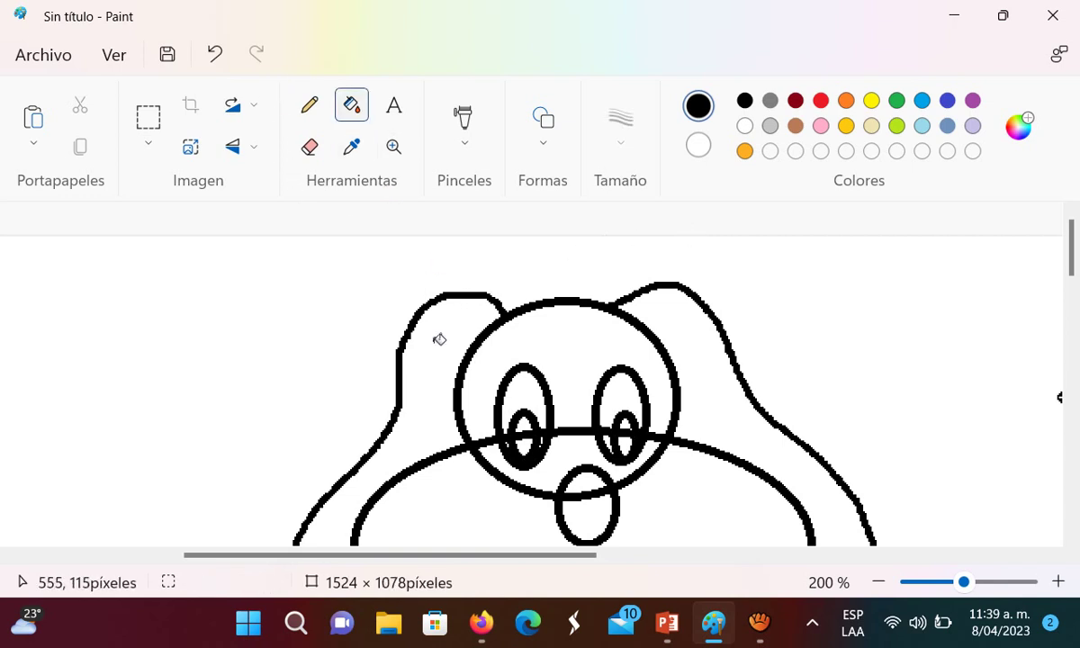
{"action": "left_click", "coordinate": [525, 438]}
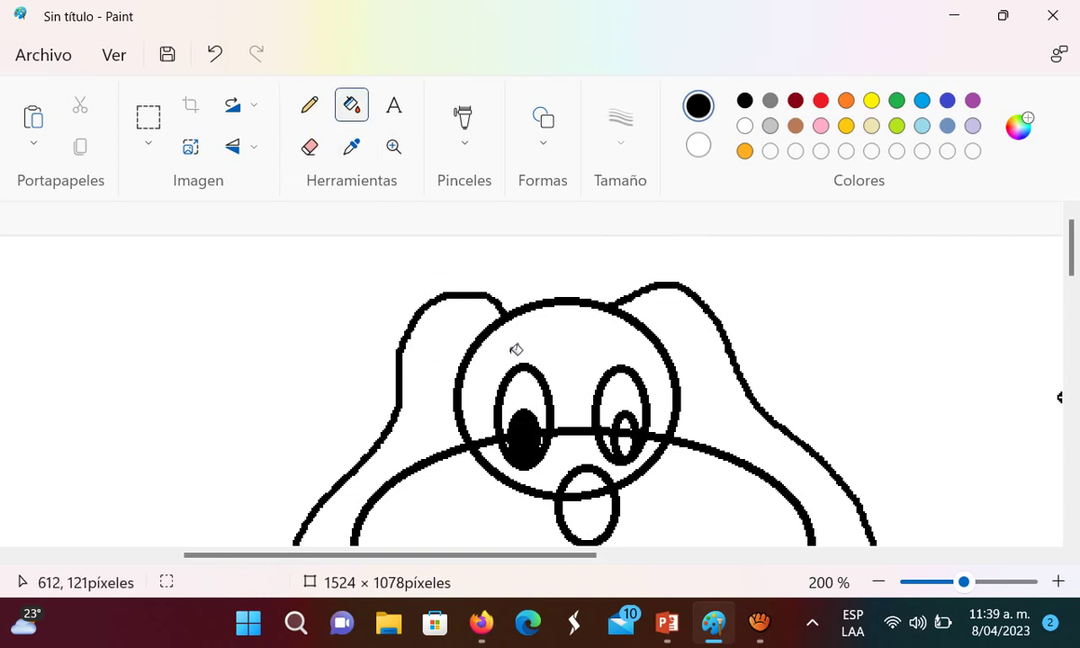
{"action": "left_click", "coordinate": [627, 439]}
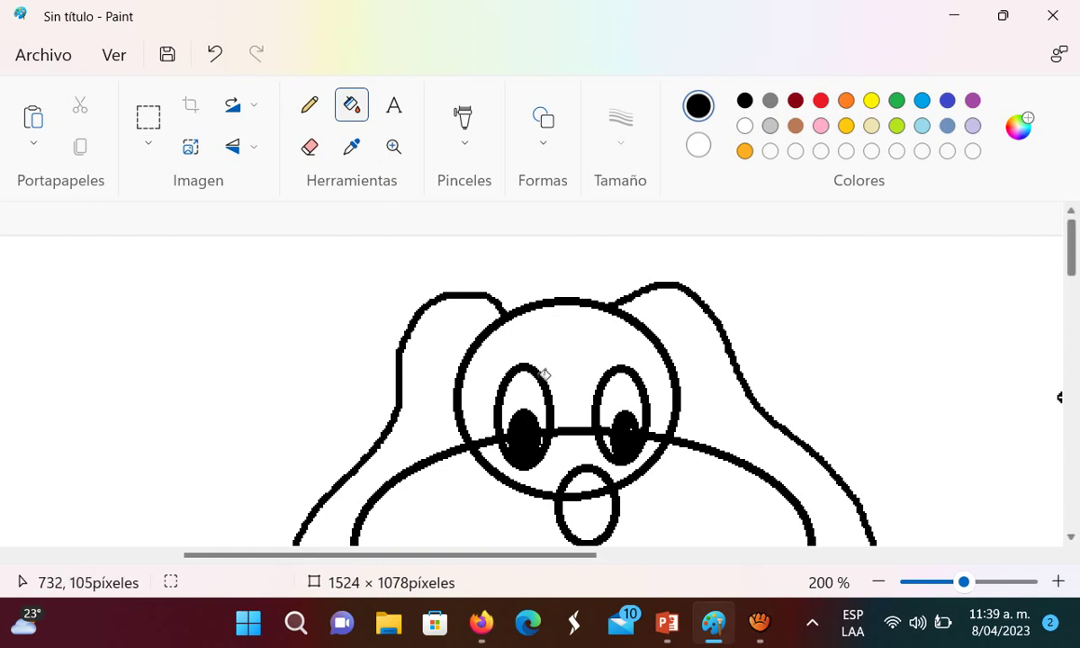
{"action": "left_click", "coordinate": [586, 503]}
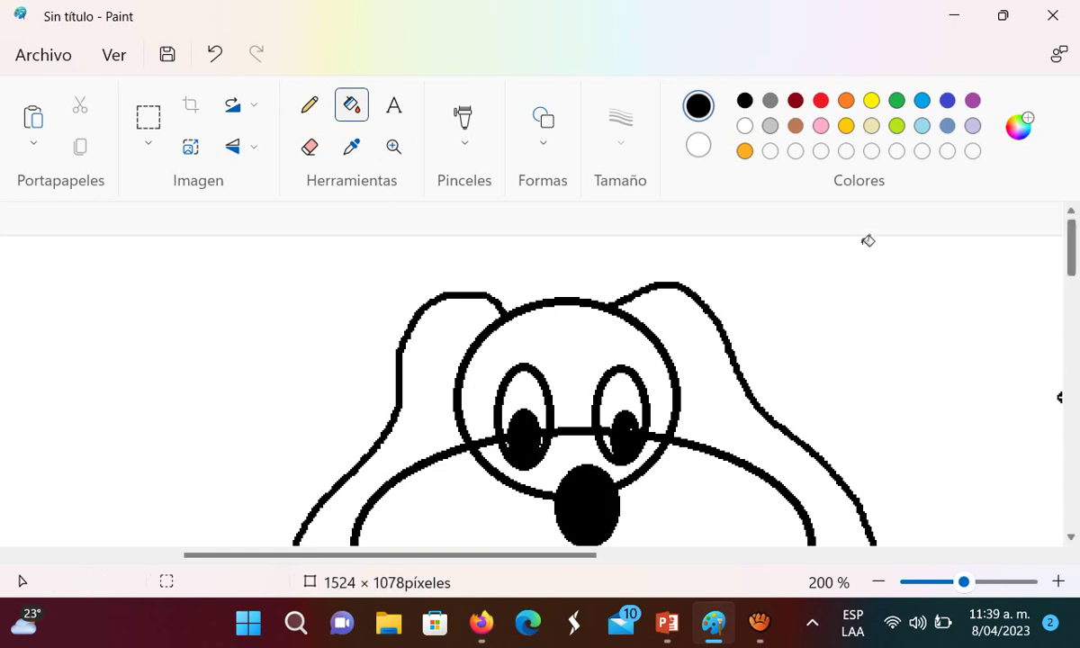
Erase the muzzle line crossing the inside of the head, and touch up the right pupil with the black pencil
{"action": "scroll", "coordinate": [856, 225], "scroll_direction": "down", "scroll_amount": 3}
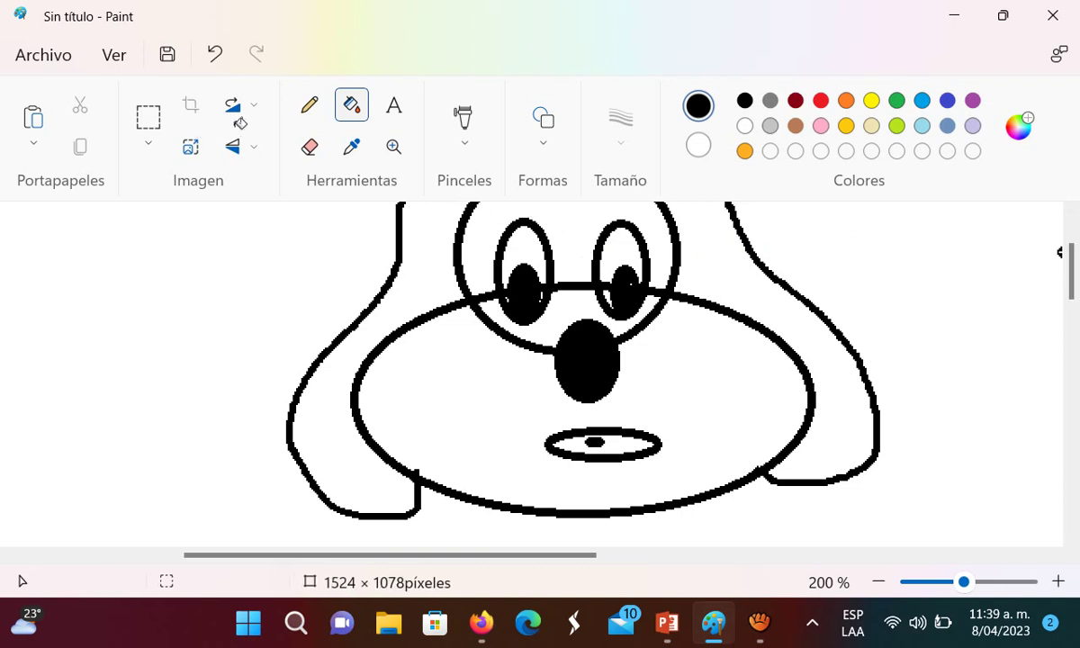
{"action": "left_click", "coordinate": [309, 147]}
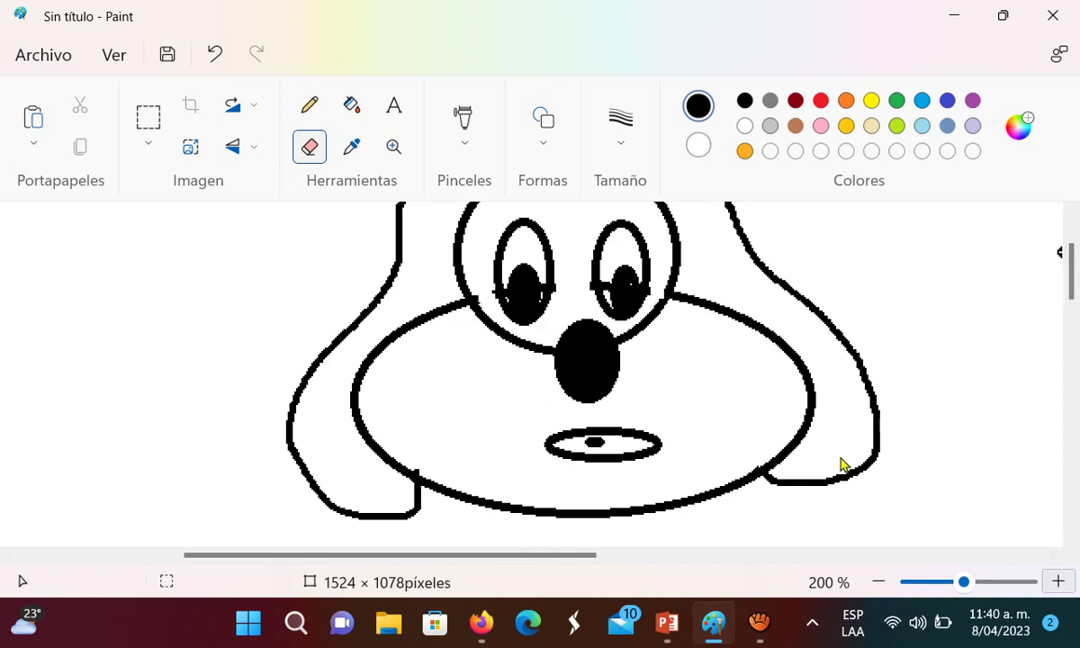
{"action": "scroll", "coordinate": [856, 475], "scroll_direction": "up", "scroll_amount": 1}
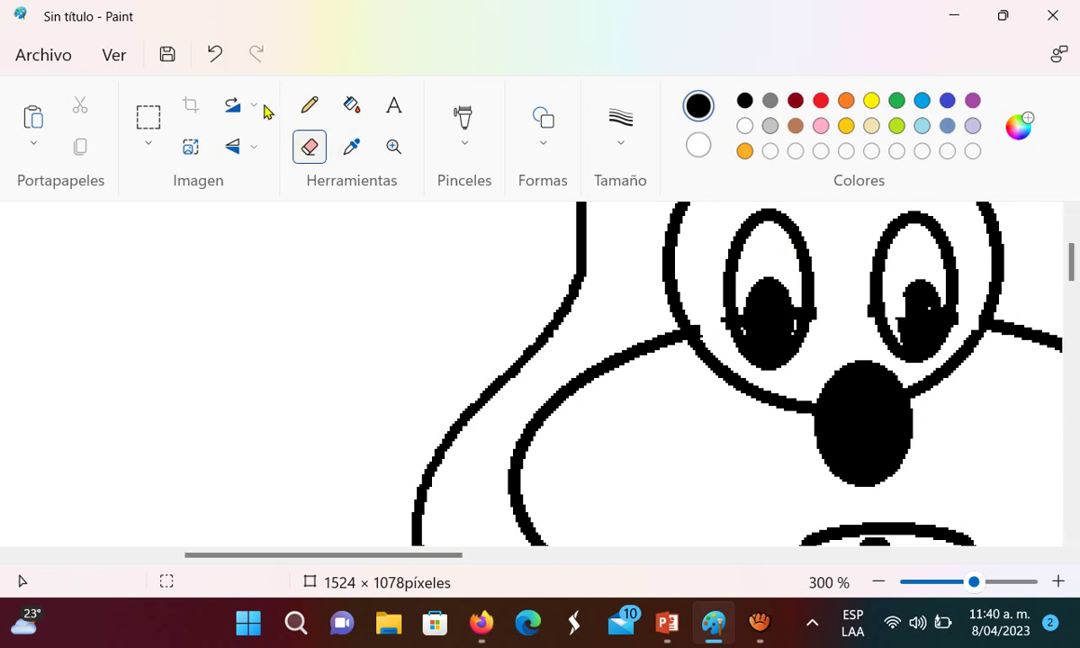
{"action": "left_click", "coordinate": [309, 106]}
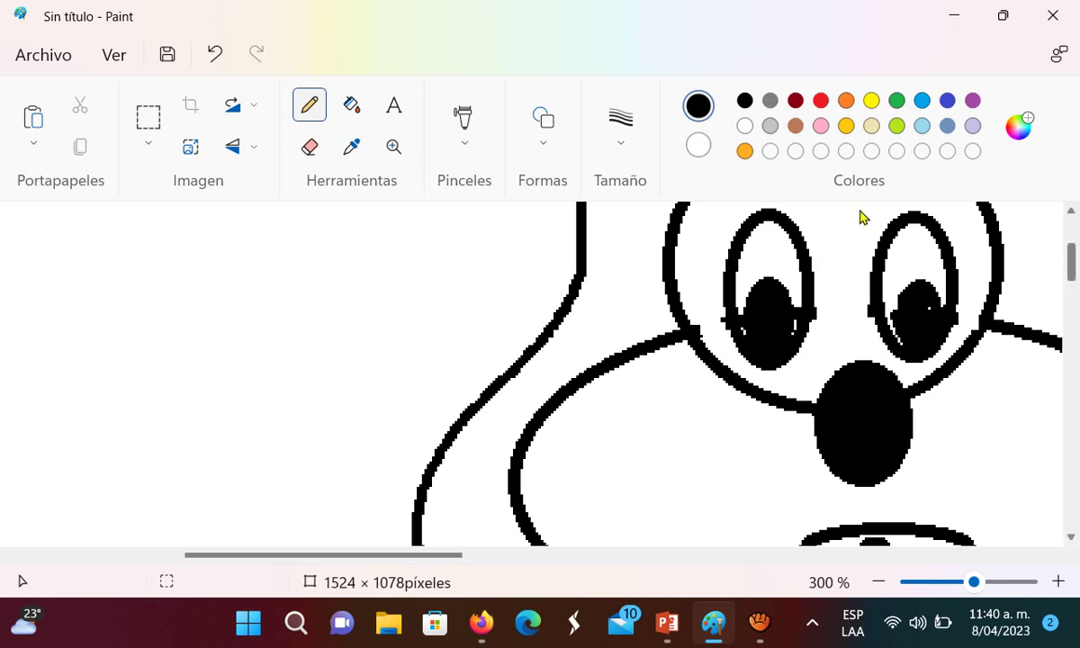
Draw the dog's body below the head with the pencil, outlining both sides, the two front legs and the lines separating them
{"action": "scroll", "coordinate": [861, 220], "scroll_direction": "down", "scroll_amount": 3}
{"action": "scroll", "coordinate": [863, 223], "scroll_direction": "up", "scroll_amount": 2}
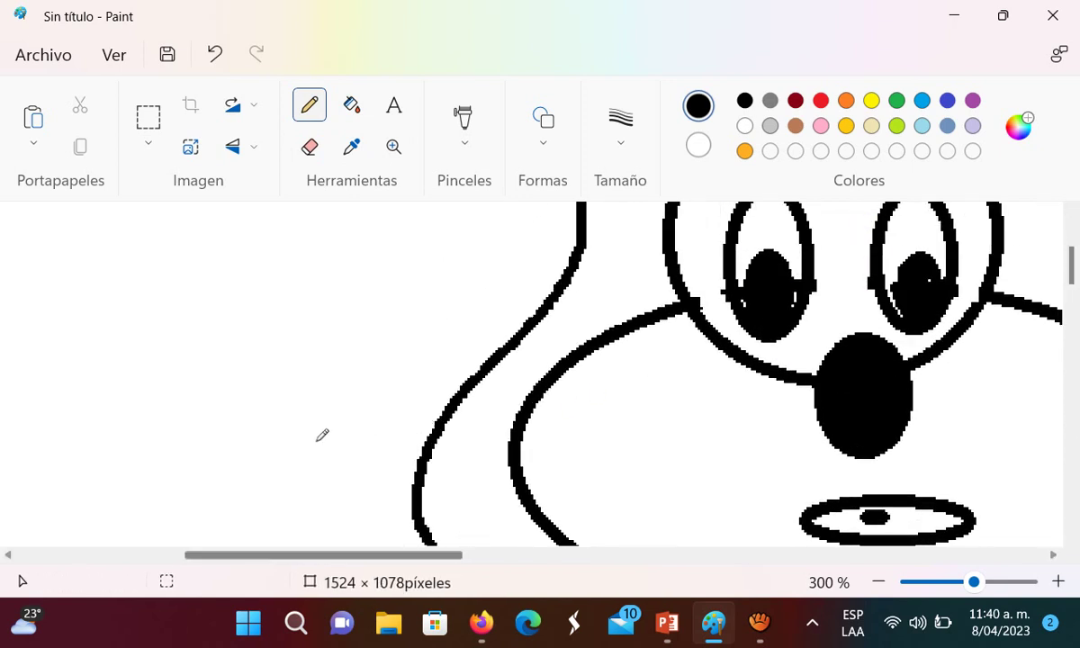
{"action": "scroll", "coordinate": [322, 436], "scroll_direction": "right", "scroll_amount": 5}
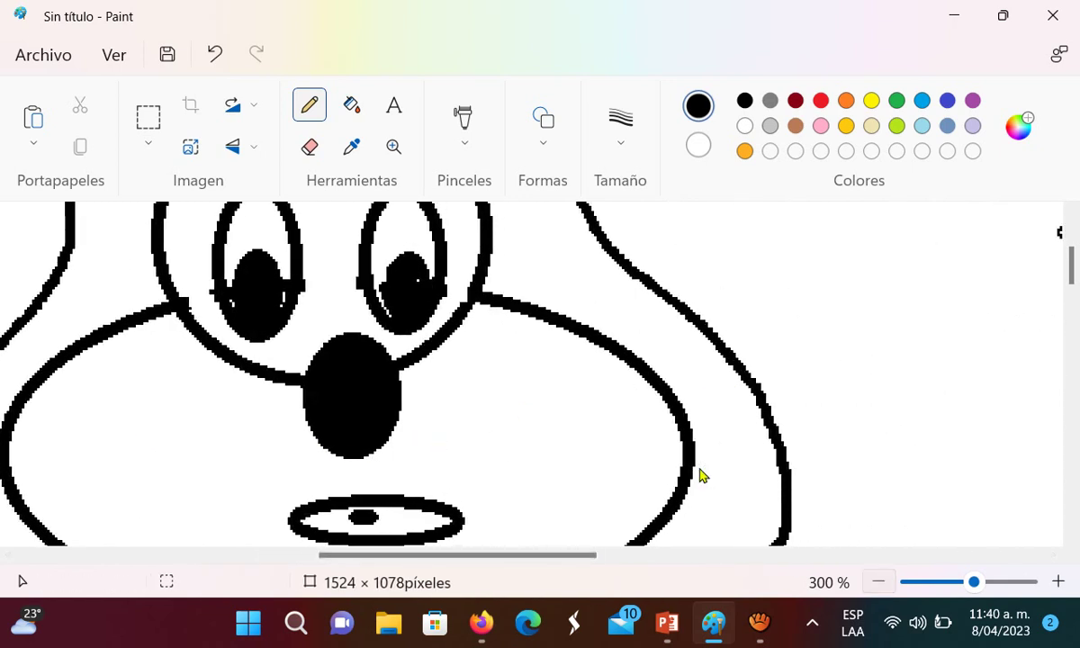
{"action": "scroll", "coordinate": [701, 476], "scroll_direction": "down", "scroll_amount": 2}
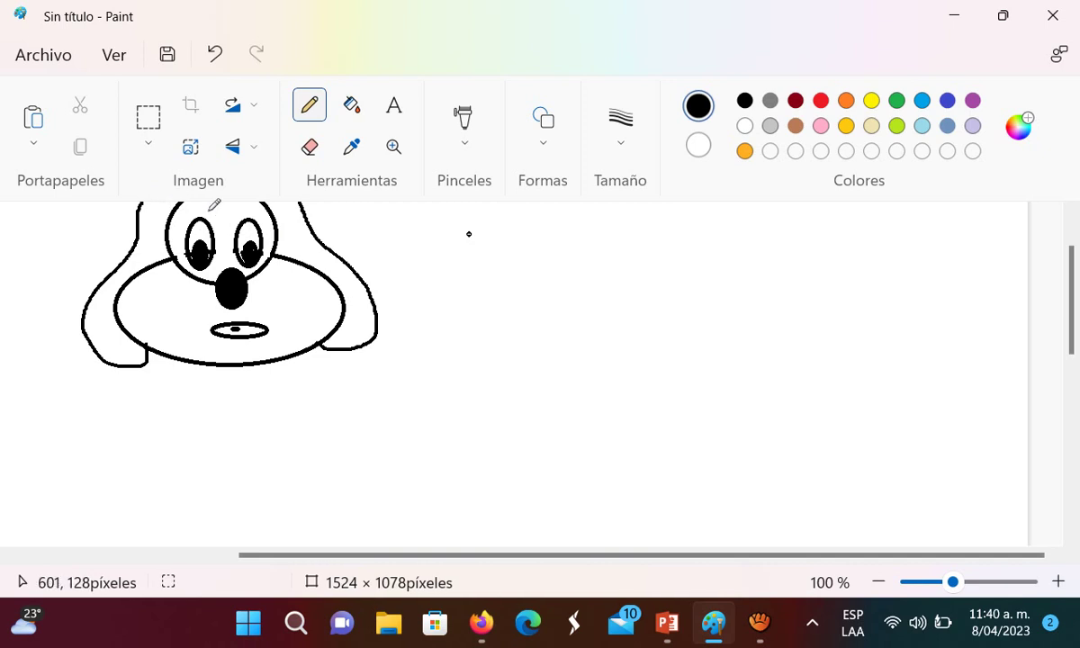
{"action": "left_click_drag", "start_coordinate": [1071, 331], "coordinate": [1070, 327]}
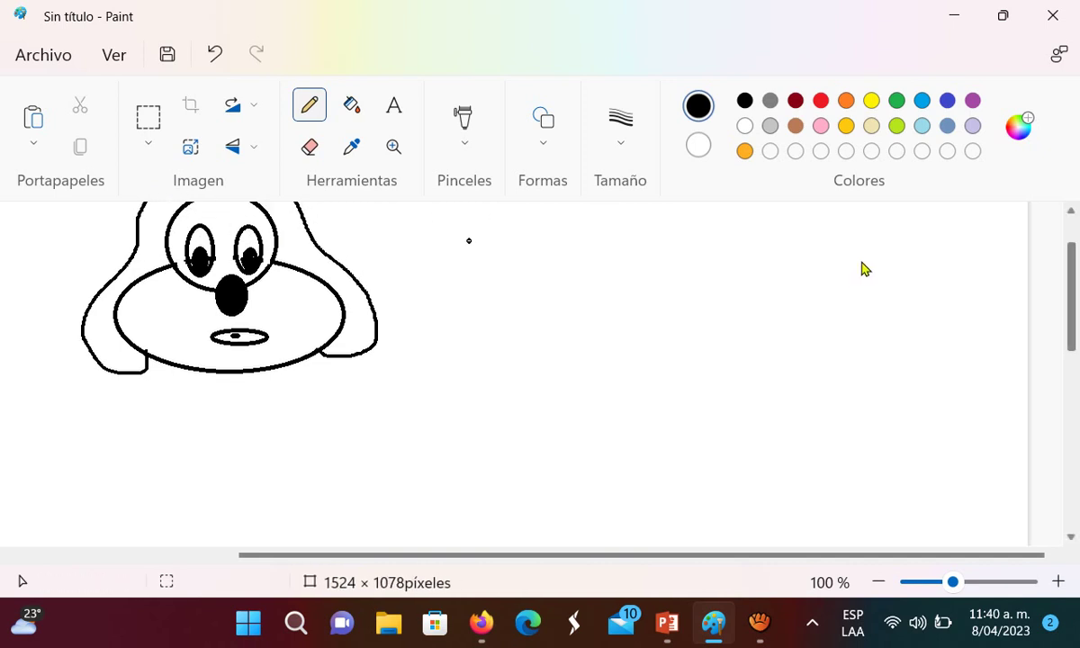
{"action": "scroll", "coordinate": [855, 279], "scroll_direction": "up", "scroll_amount": 2}
{"action": "scroll", "coordinate": [423, 452], "scroll_direction": "left", "scroll_amount": 3}
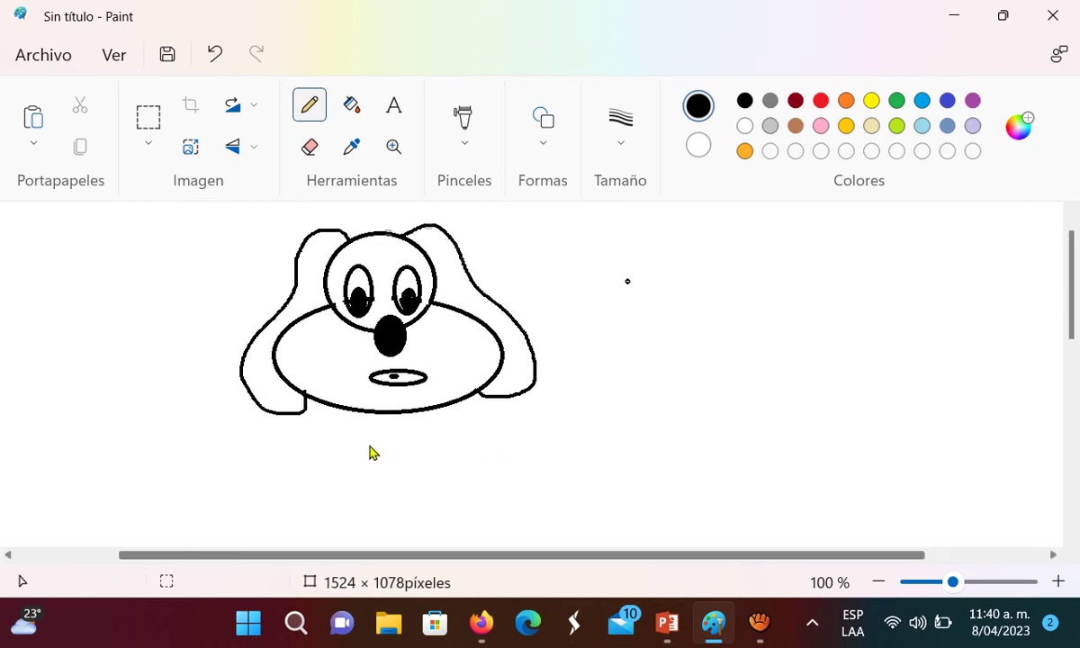
{"action": "scroll", "coordinate": [374, 452], "scroll_direction": "left", "scroll_amount": 2}
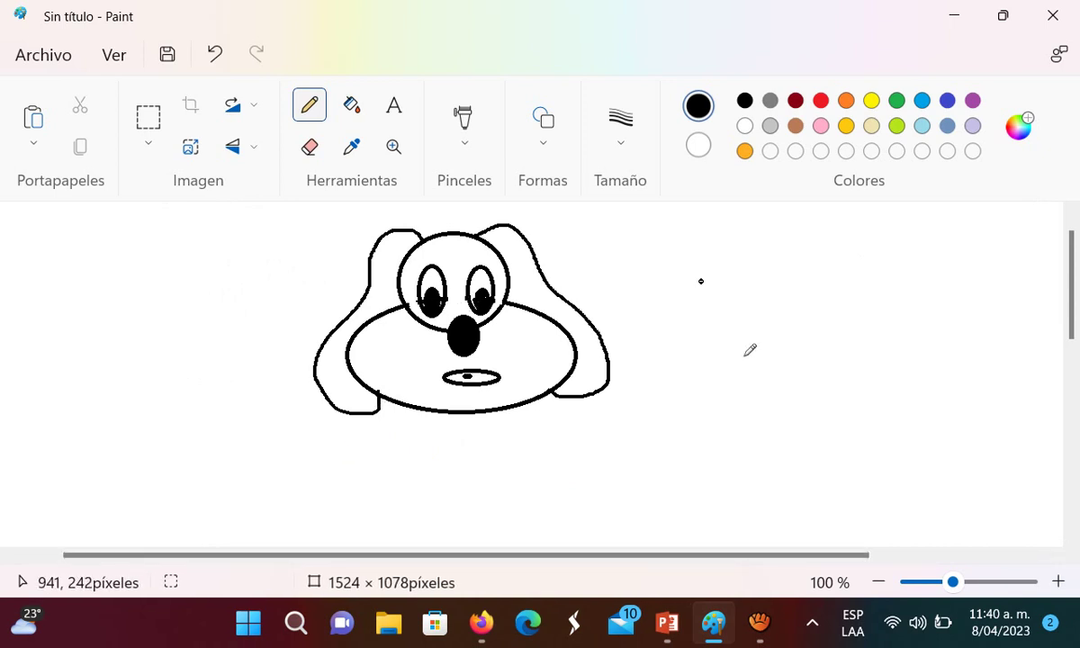
{"action": "scroll", "coordinate": [703, 474], "scroll_direction": "down", "scroll_amount": 1}
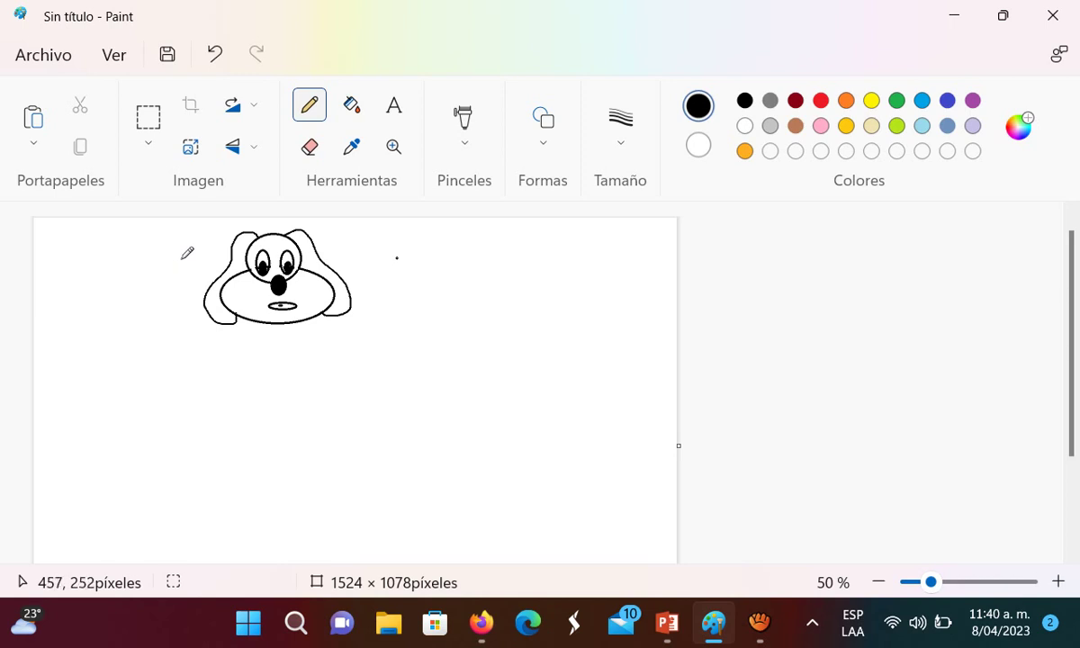
{"action": "mouse_move", "coordinate": [185, 267]}
{"action": "left_mouse_down"}
{"action": "mouse_move", "coordinate": [188, 287]}
{"action": "mouse_move", "coordinate": [166, 312]}
{"action": "mouse_move", "coordinate": [188, 335]}
{"action": "left_mouse_up"}
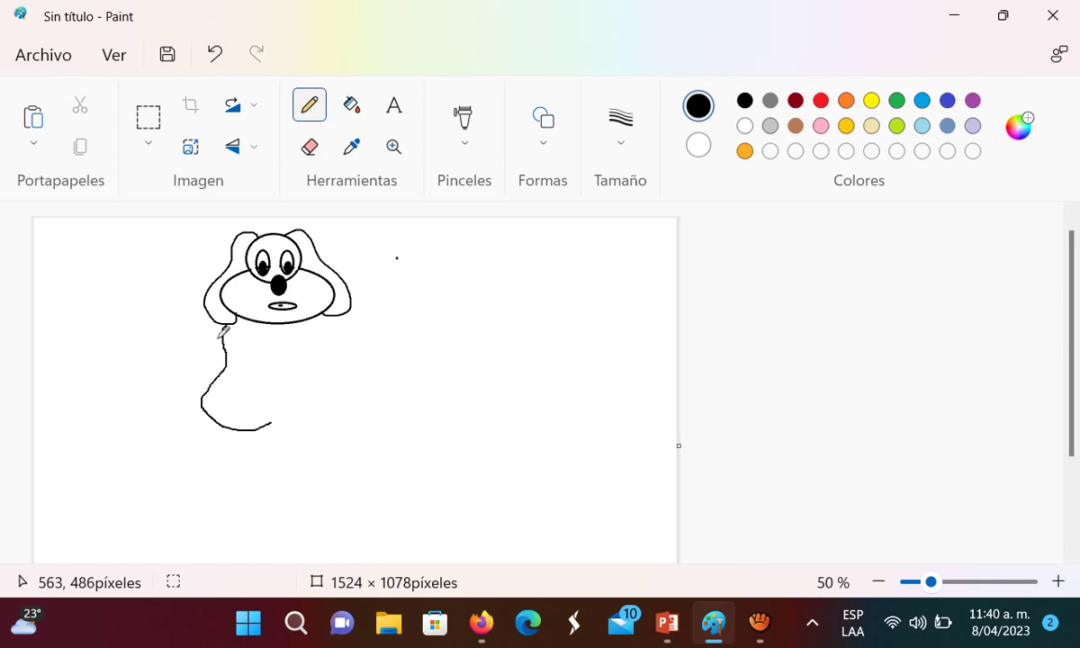
{"action": "mouse_move", "coordinate": [320, 311]}
{"action": "left_mouse_down"}
{"action": "mouse_move", "coordinate": [359, 398]}
{"action": "mouse_move", "coordinate": [283, 420]}
{"action": "left_mouse_up"}
{"action": "left_click_drag", "start_coordinate": [202, 407], "coordinate": [229, 420]}
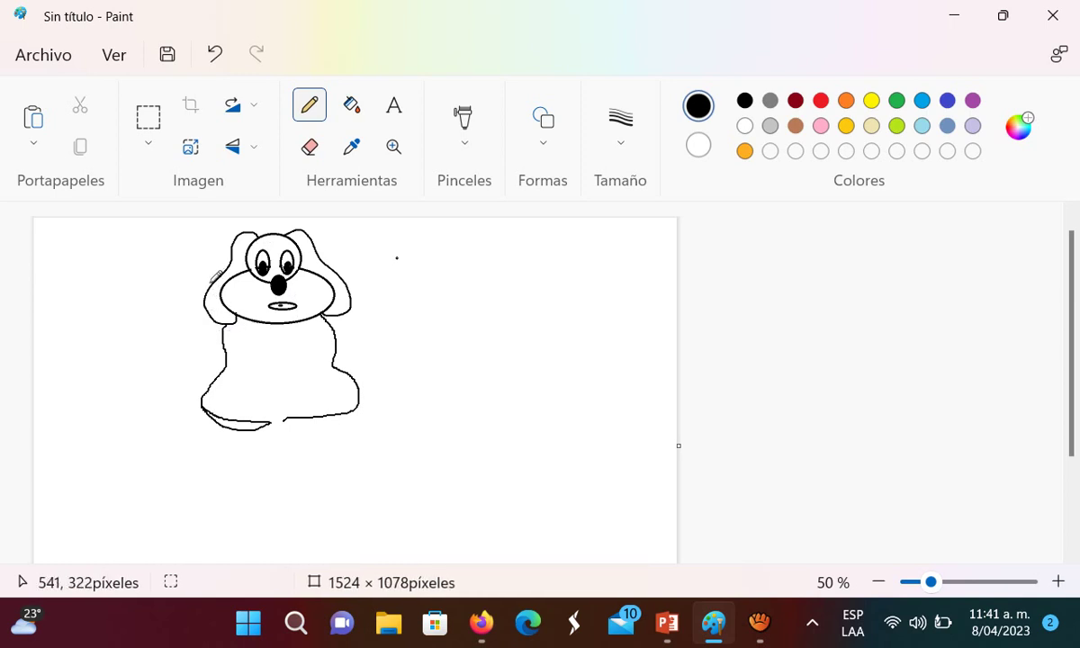
{"action": "mouse_move", "coordinate": [261, 354]}
{"action": "left_mouse_down"}
{"action": "mouse_move", "coordinate": [303, 361]}
{"action": "mouse_move", "coordinate": [272, 369]}
{"action": "mouse_move", "coordinate": [273, 418]}
{"action": "left_mouse_up"}
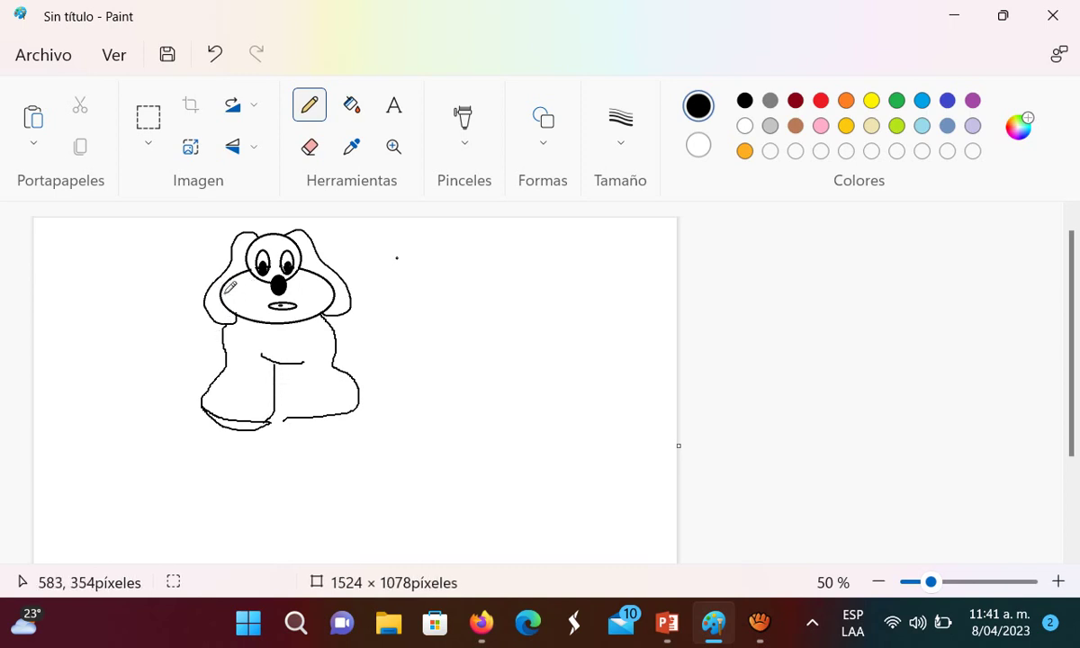
{"action": "left_click_drag", "start_coordinate": [279, 365], "coordinate": [284, 416]}
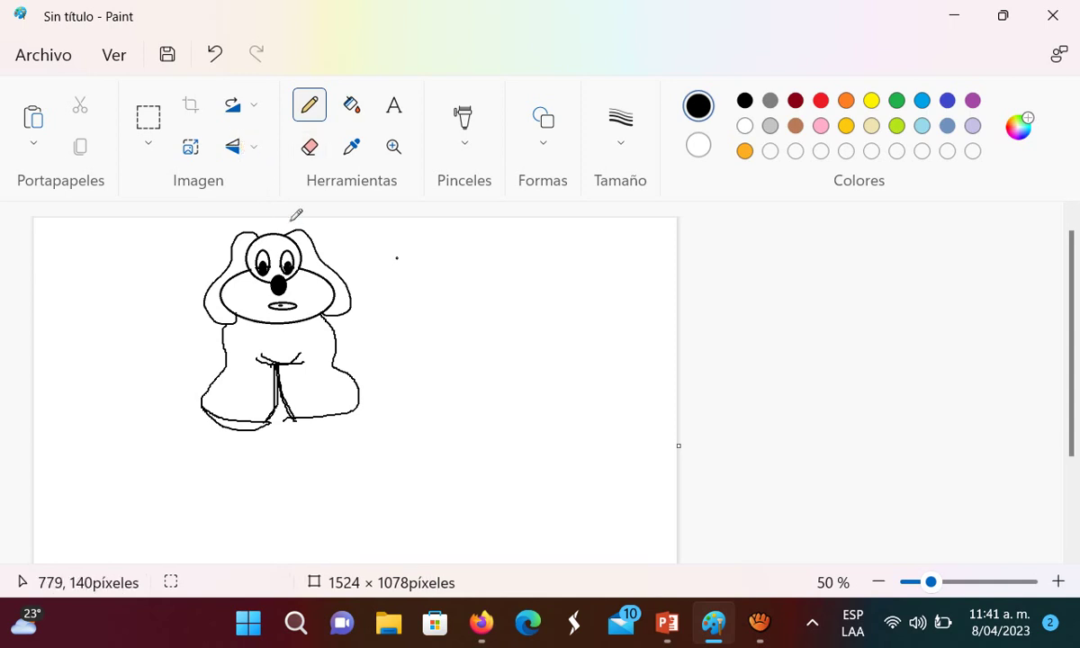
Draw a hind leg on each side of the body and a curved, pointed tail on the right side
{"action": "mouse_move", "coordinate": [334, 323]}
{"action": "left_mouse_down"}
{"action": "mouse_move", "coordinate": [356, 333]}
{"action": "mouse_move", "coordinate": [361, 362]}
{"action": "mouse_move", "coordinate": [377, 372]}
{"action": "left_mouse_up"}
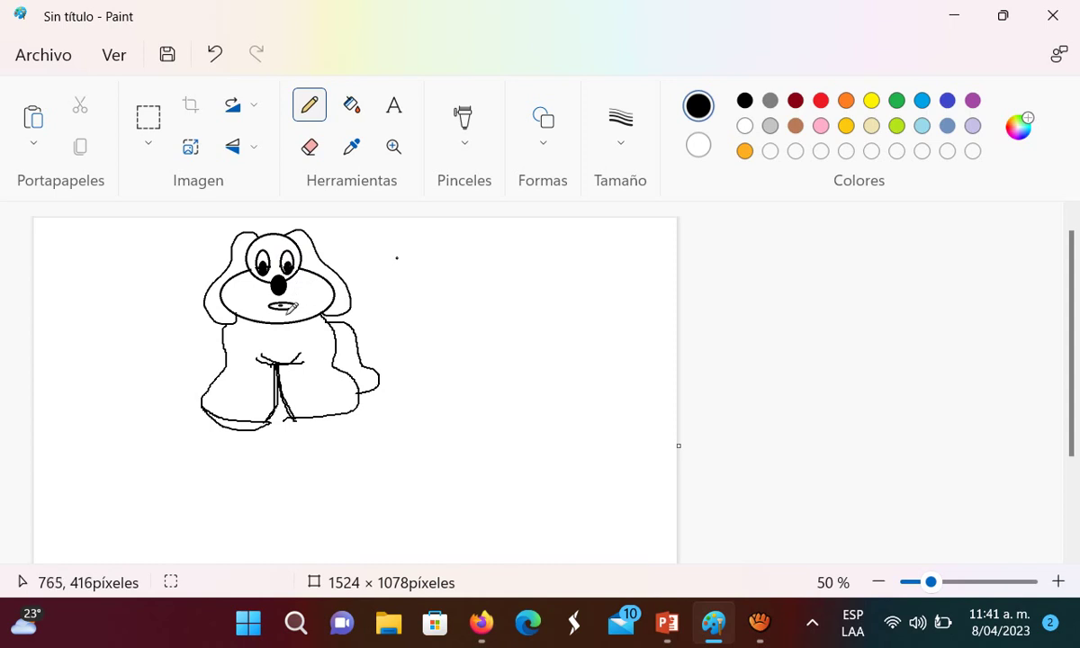
{"action": "left_click_drag", "start_coordinate": [225, 329], "coordinate": [189, 377]}
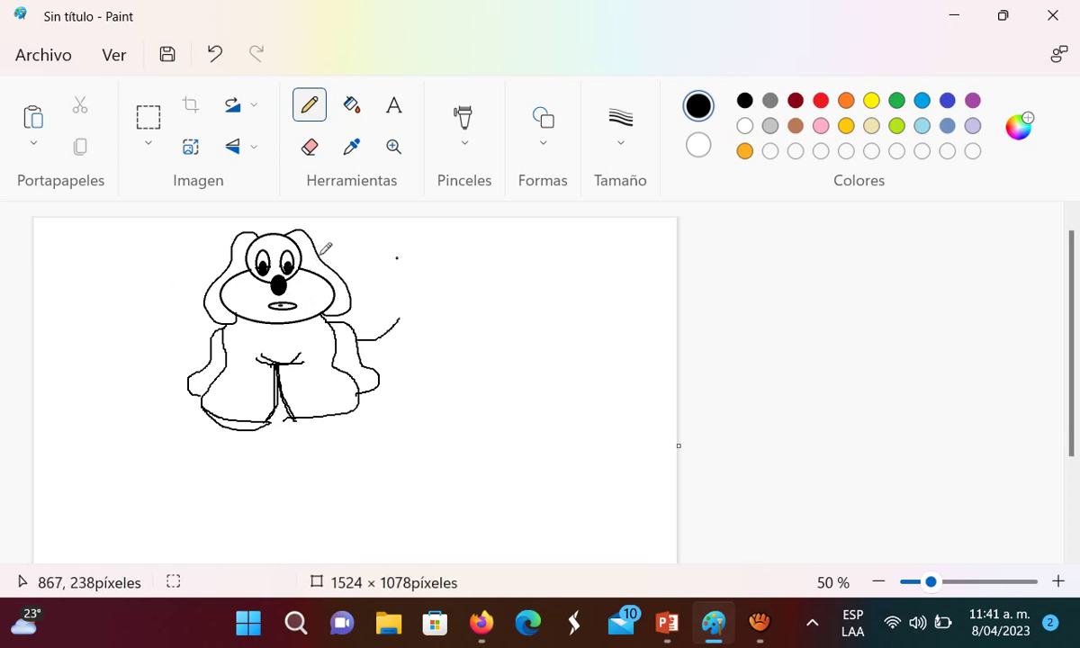
{"action": "left_click_drag", "start_coordinate": [398, 335], "coordinate": [362, 355]}
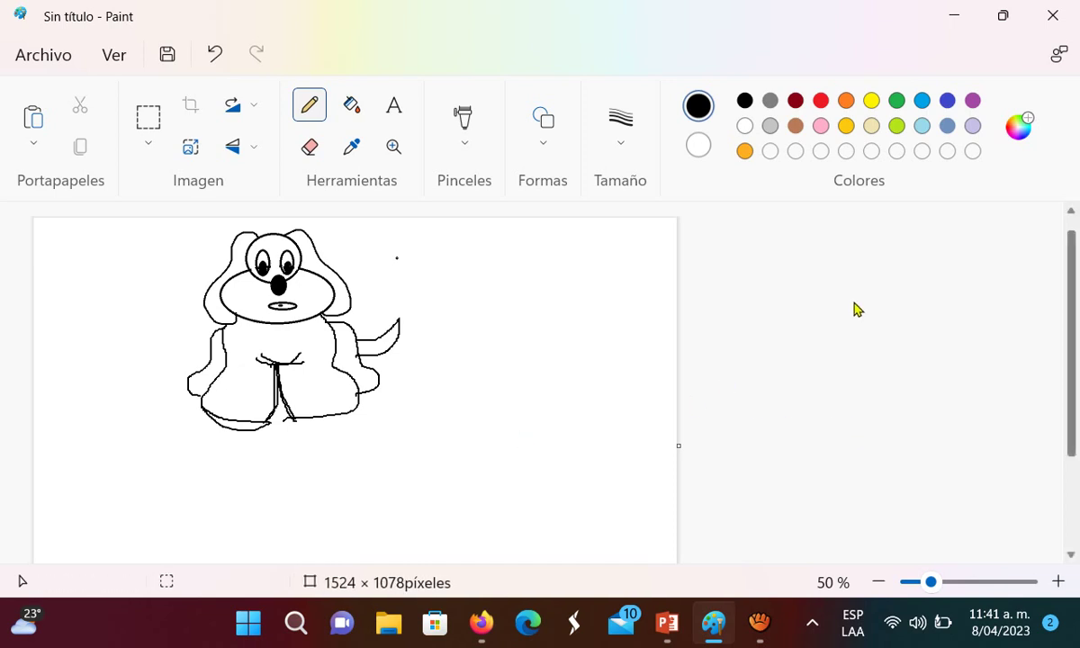
Erase the extra curve under the left foot and the stray strokes along the inner legs and belly line
{"action": "left_click", "coordinate": [1059, 582]}
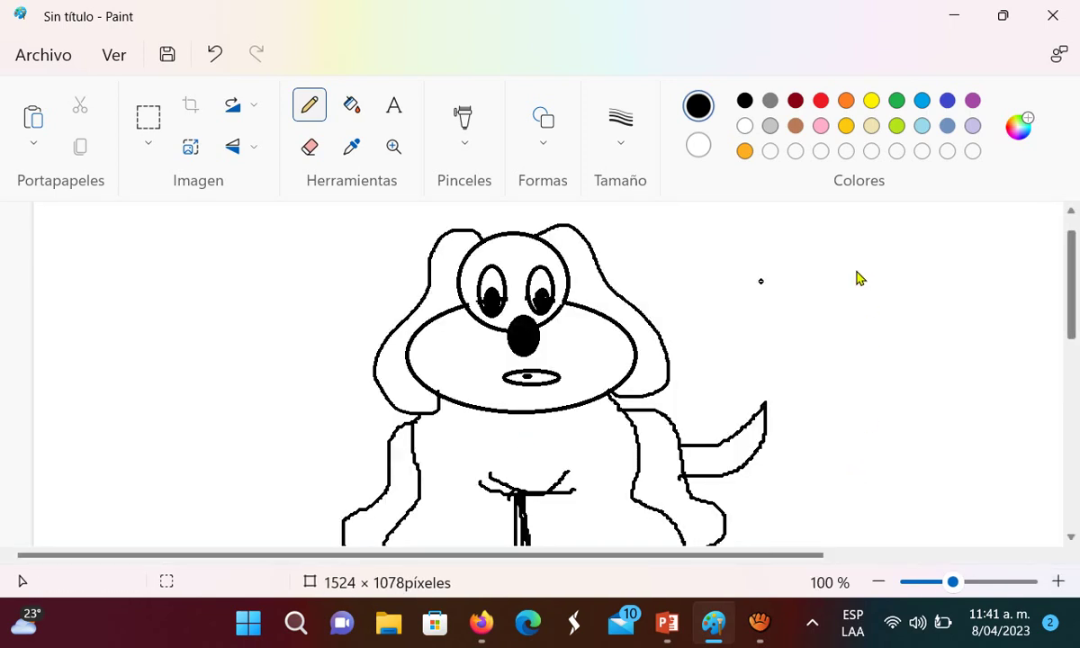
{"action": "scroll", "coordinate": [863, 261], "scroll_direction": "down", "scroll_amount": 3}
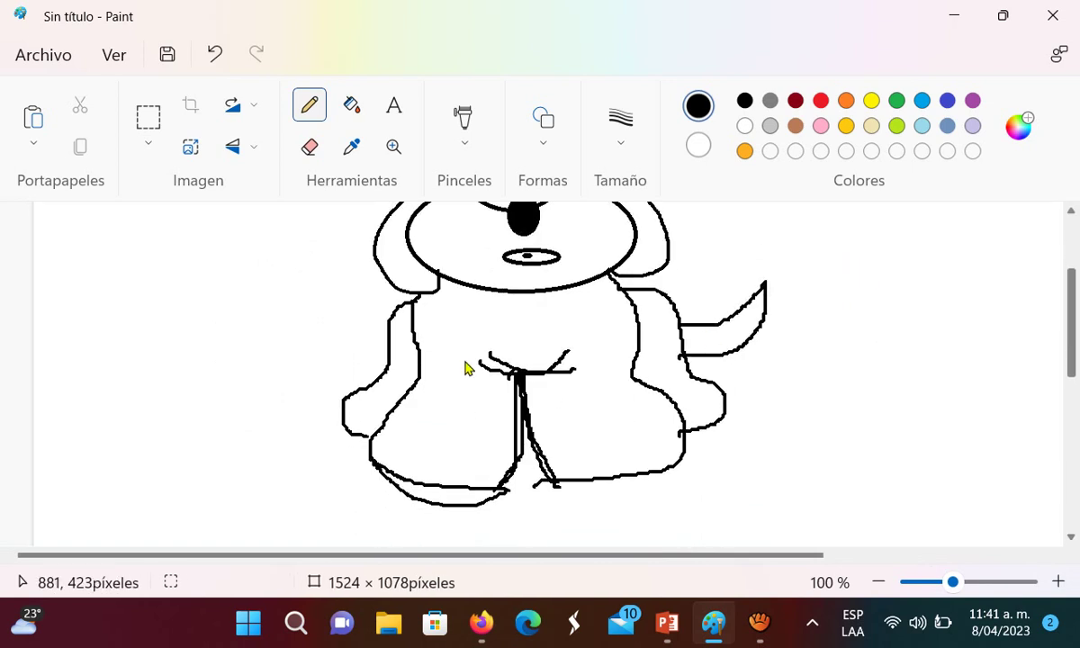
{"action": "left_click", "coordinate": [309, 146]}
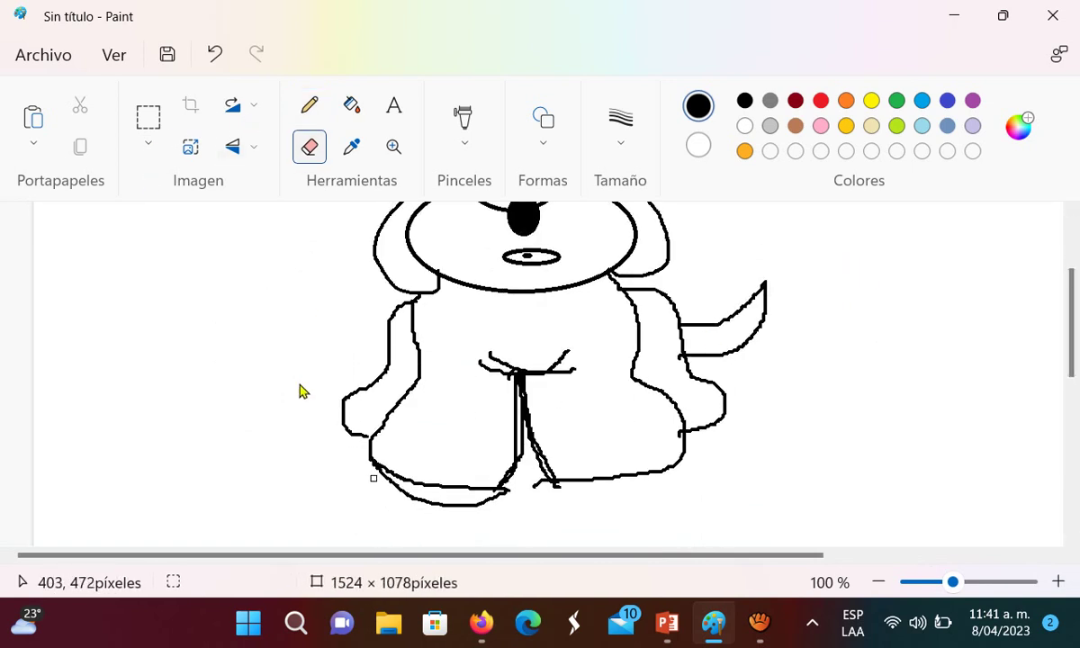
{"action": "mouse_move", "coordinate": [376, 471]}
{"action": "left_mouse_down"}
{"action": "mouse_move", "coordinate": [468, 503]}
{"action": "mouse_move", "coordinate": [513, 487]}
{"action": "mouse_move", "coordinate": [470, 510]}
{"action": "mouse_move", "coordinate": [398, 496]}
{"action": "left_mouse_up"}
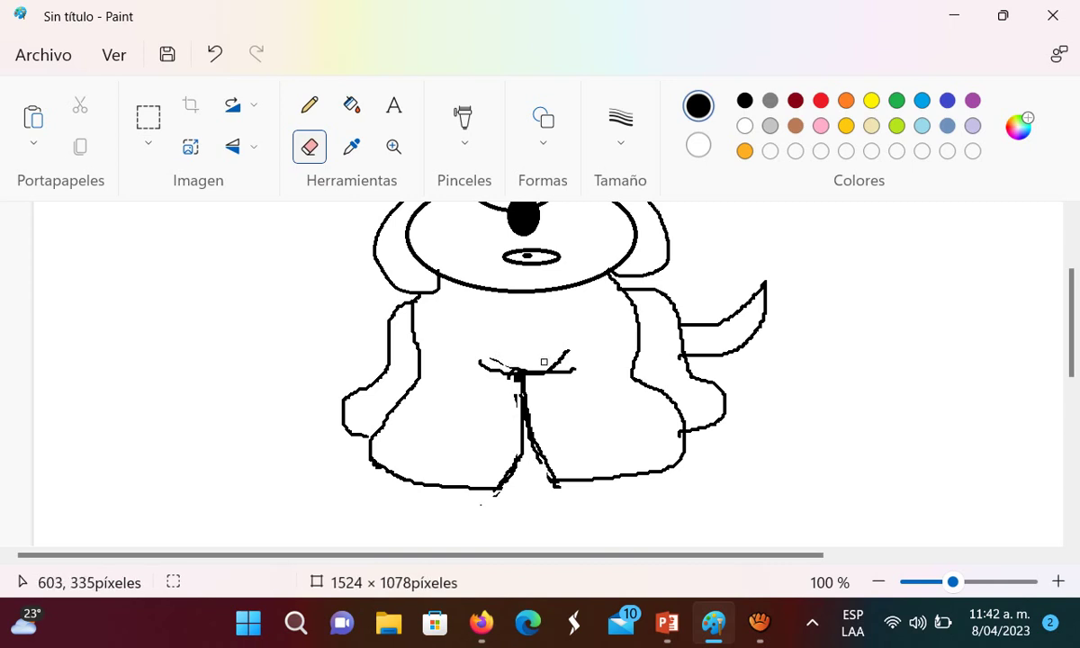
{"action": "mouse_move", "coordinate": [544, 362]}
{"action": "left_mouse_down"}
{"action": "mouse_move", "coordinate": [576, 345]}
{"action": "mouse_move", "coordinate": [561, 362]}
{"action": "left_mouse_up"}
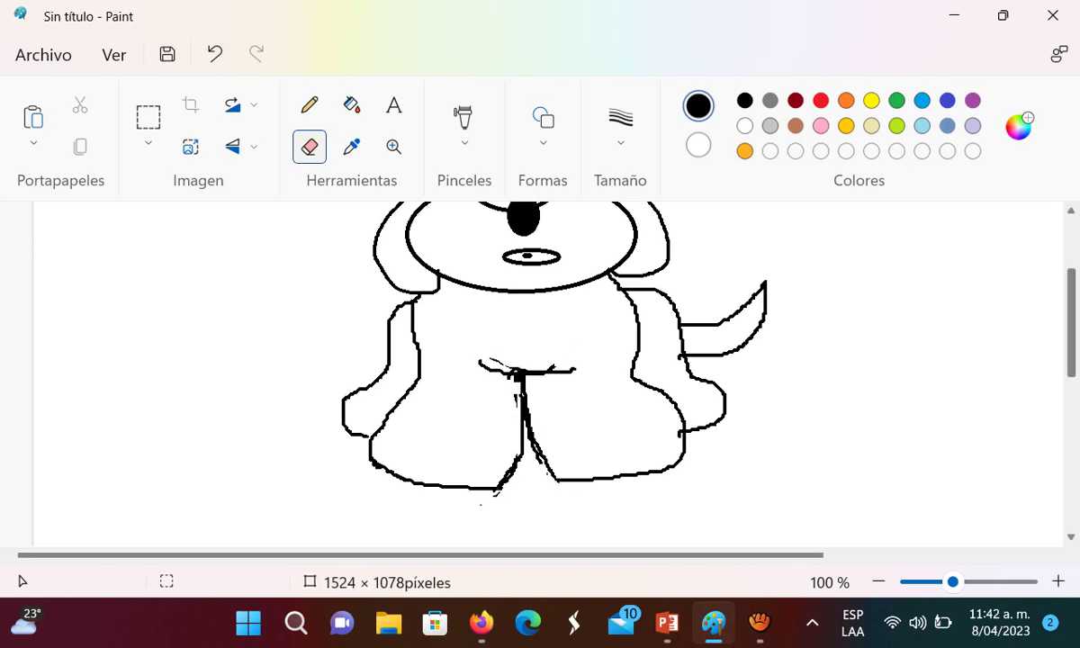
Erase the lower arc of the head circle on both sides of the nose, where it crosses the muzzle
{"action": "scroll", "coordinate": [859, 242], "scroll_direction": "up", "scroll_amount": 3}
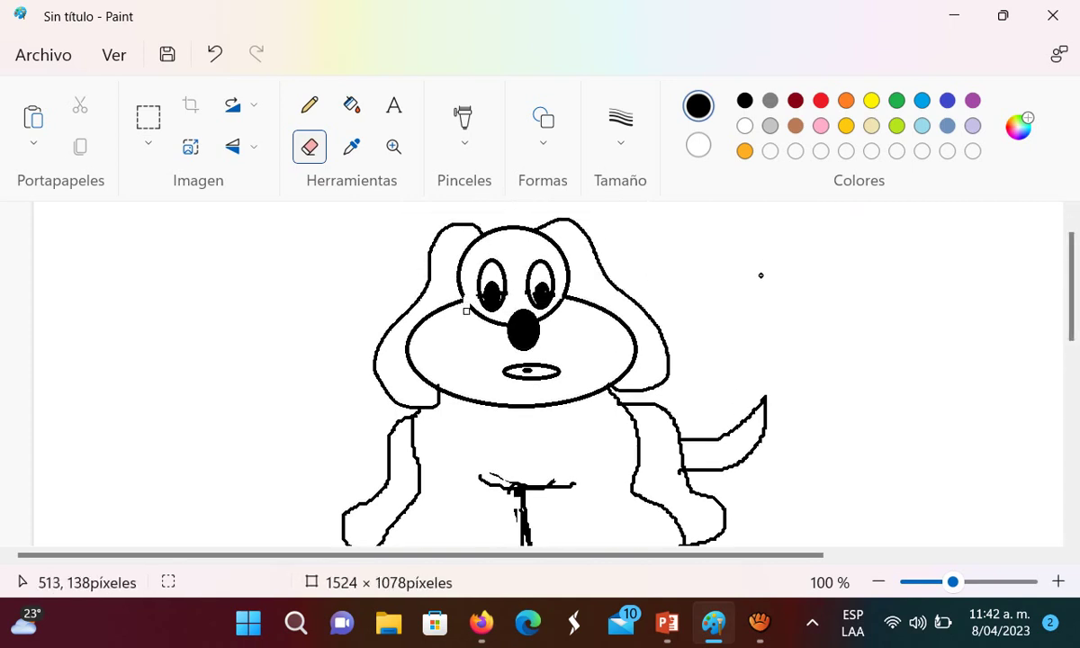
{"action": "left_click_drag", "start_coordinate": [559, 297], "coordinate": [542, 323]}
{"action": "left_click_drag", "start_coordinate": [467, 306], "coordinate": [493, 320]}
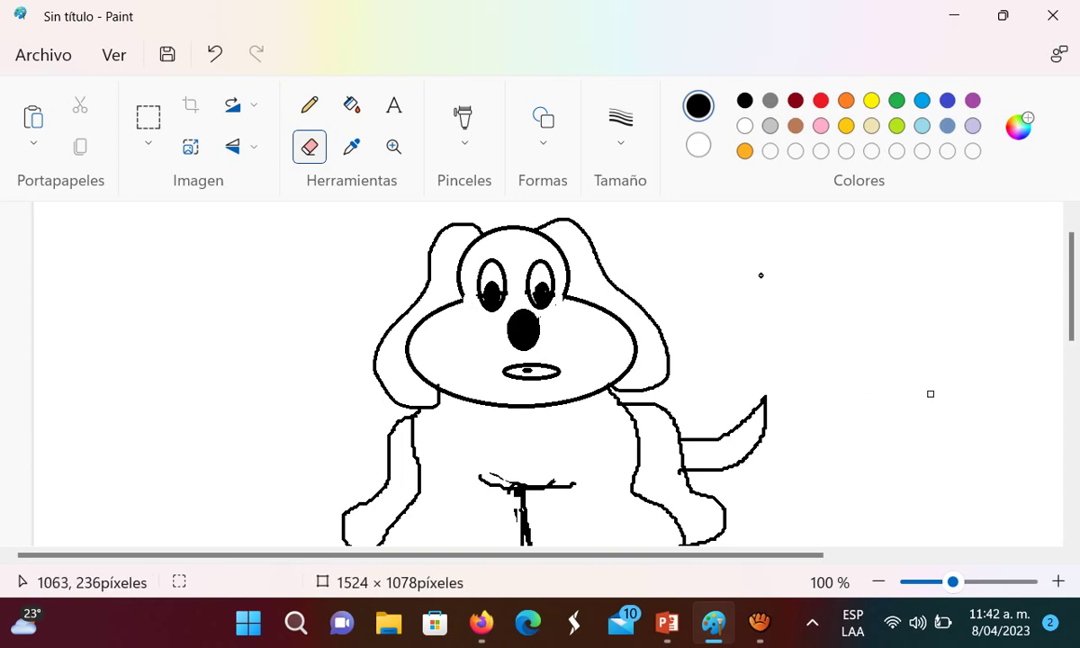
{"action": "scroll", "coordinate": [863, 224], "scroll_direction": "down", "scroll_amount": 3}
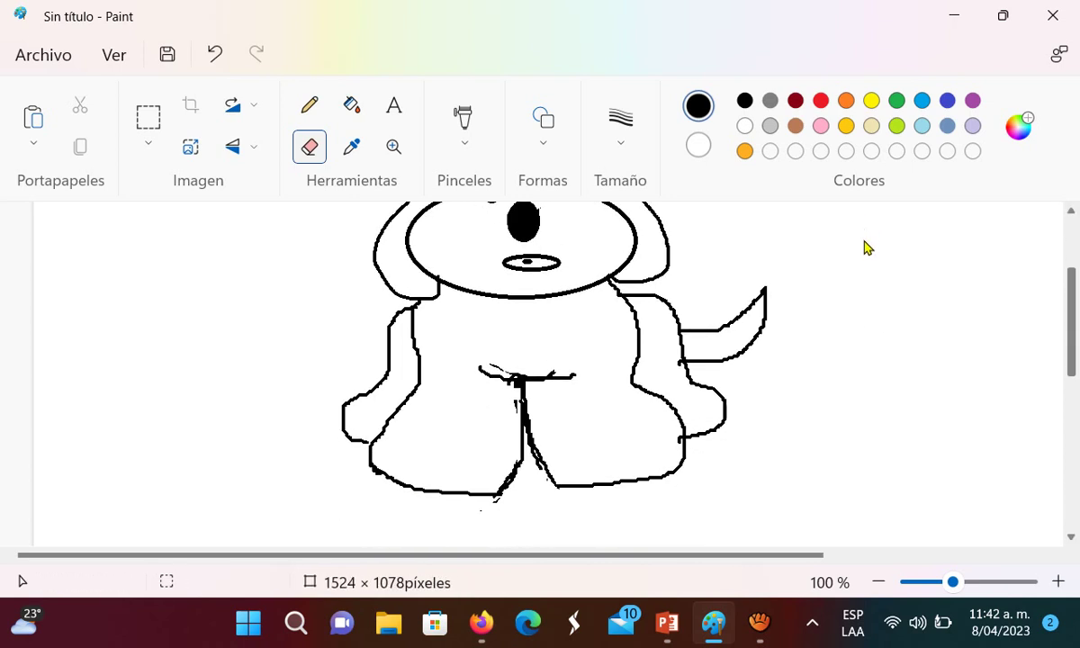
{"action": "scroll", "coordinate": [866, 225], "scroll_direction": "up", "scroll_amount": 2}
{"action": "scroll", "coordinate": [863, 224], "scroll_direction": "up", "scroll_amount": 1}
{"action": "scroll", "coordinate": [864, 239], "scroll_direction": "down", "scroll_amount": 3}
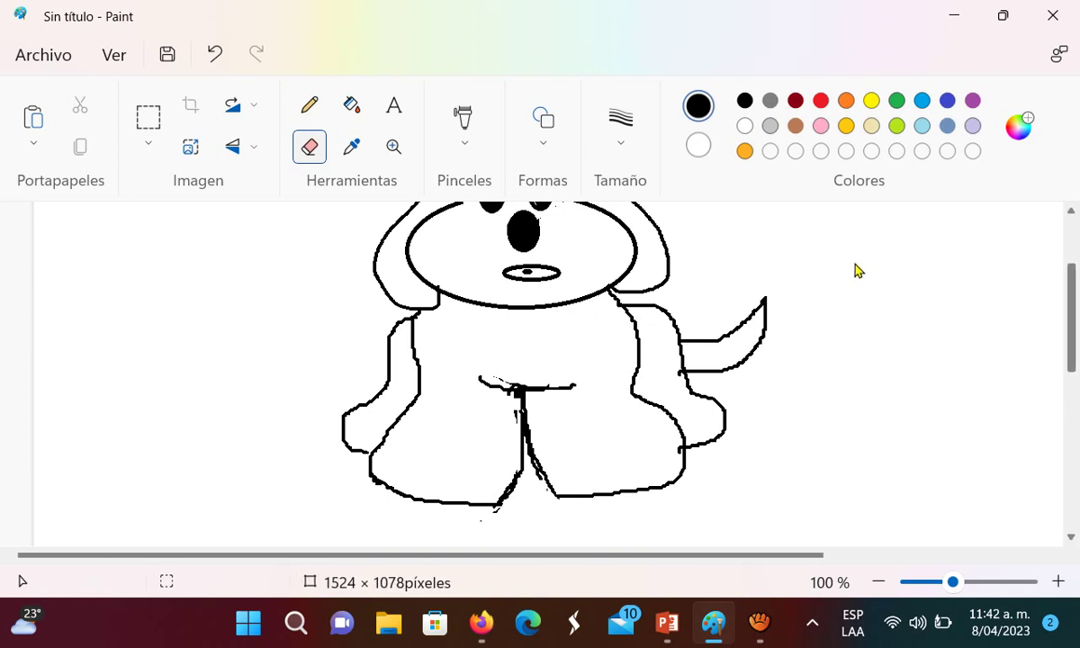
{"action": "scroll", "coordinate": [856, 261], "scroll_direction": "up", "scroll_amount": 2}
{"action": "scroll", "coordinate": [859, 256], "scroll_direction": "down", "scroll_amount": 2}
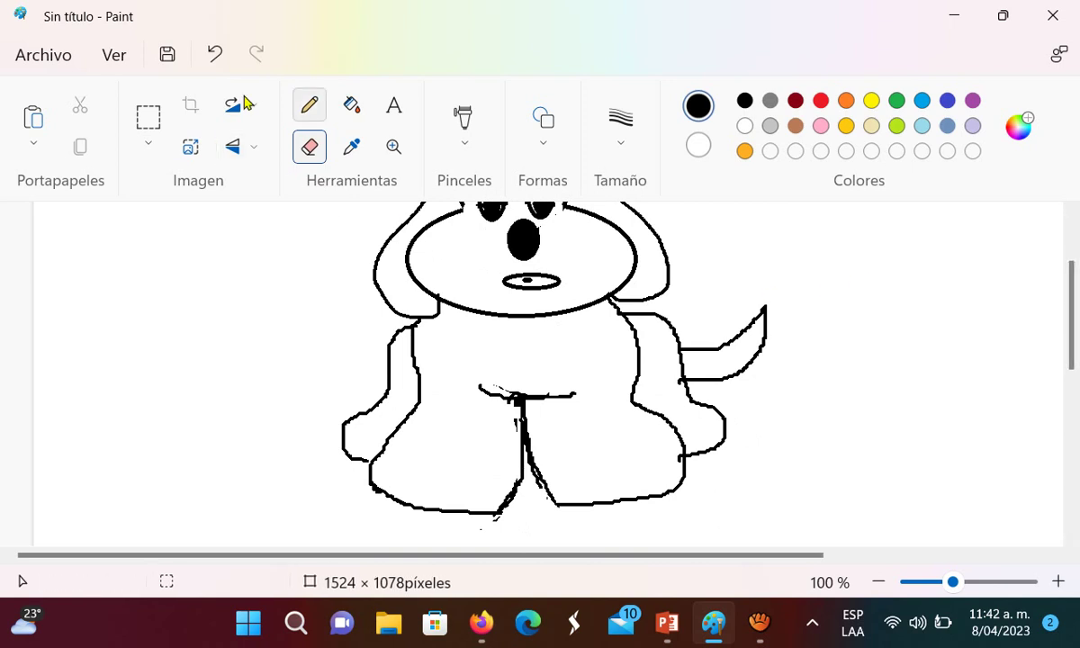
{"action": "left_click", "coordinate": [308, 105]}
{"action": "left_click", "coordinate": [619, 127]}
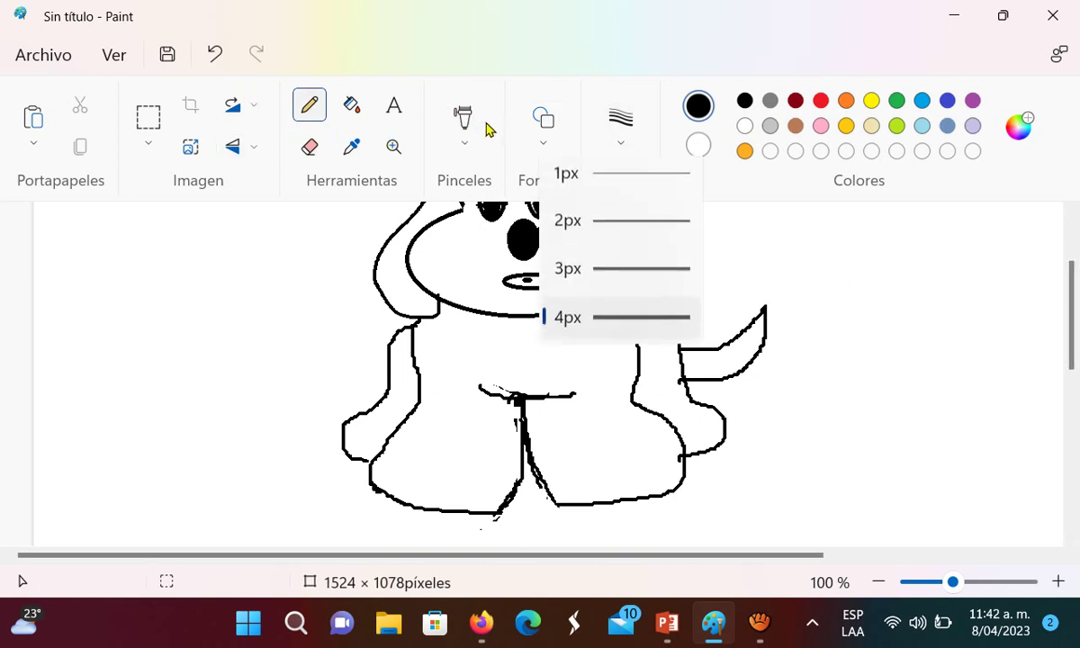
{"action": "left_click", "coordinate": [494, 273]}
{"action": "left_click", "coordinate": [620, 128]}
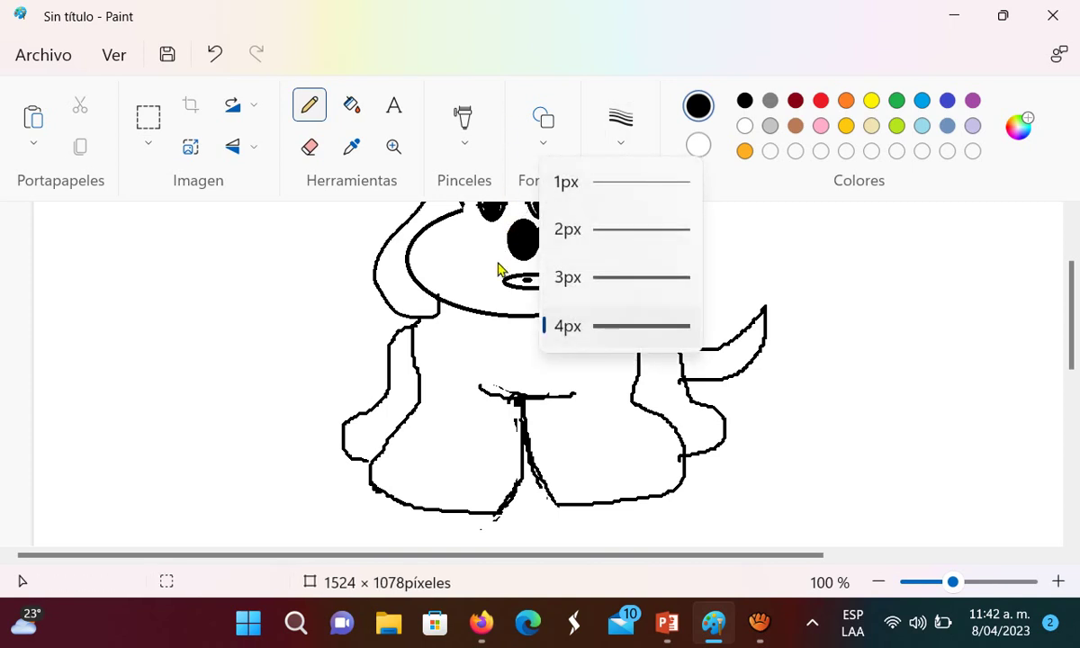
{"action": "left_click", "coordinate": [621, 325]}
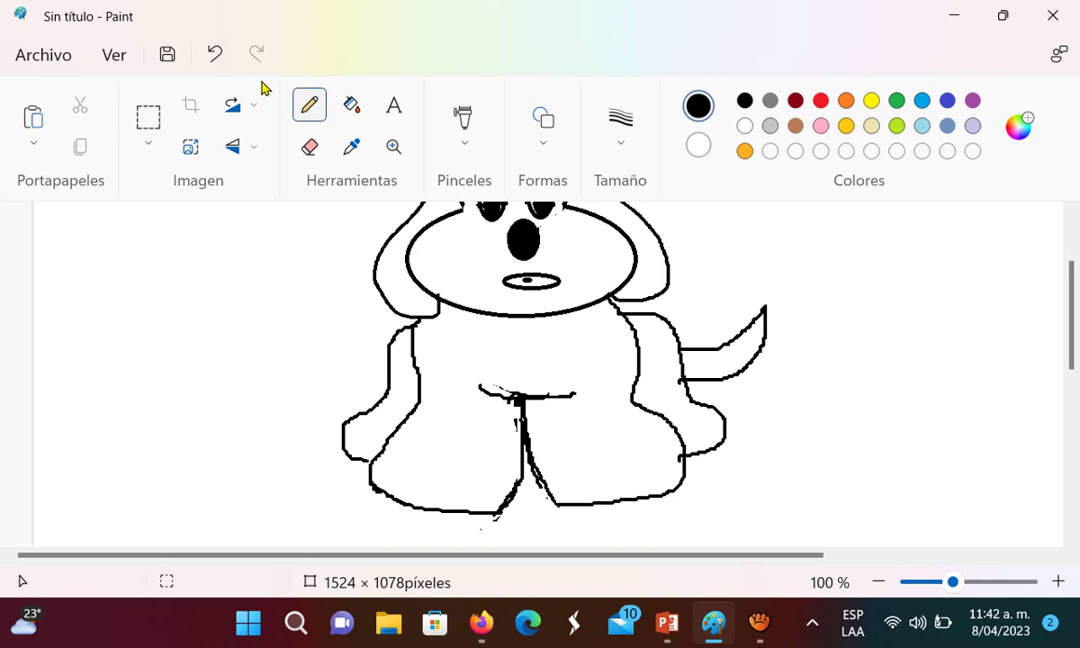
Thicken the outline of the body, front legs and inner leg lines by tracing it with a 5 px black calligraphy brush
{"action": "left_click", "coordinate": [461, 126]}
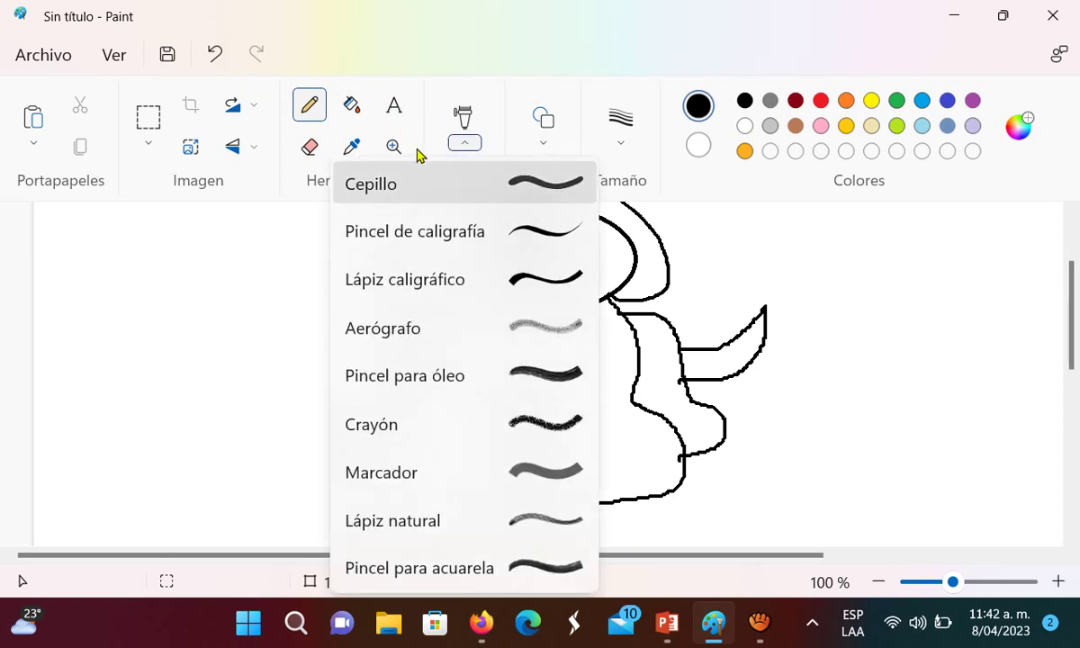
{"action": "left_click", "coordinate": [454, 222]}
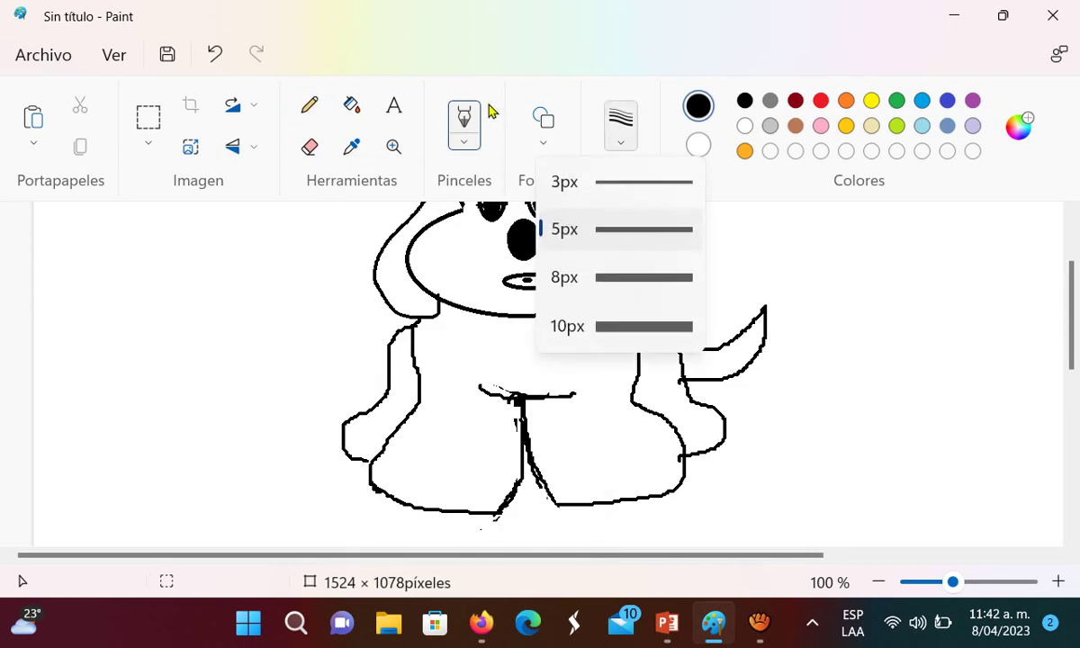
{"action": "left_click", "coordinate": [618, 230]}
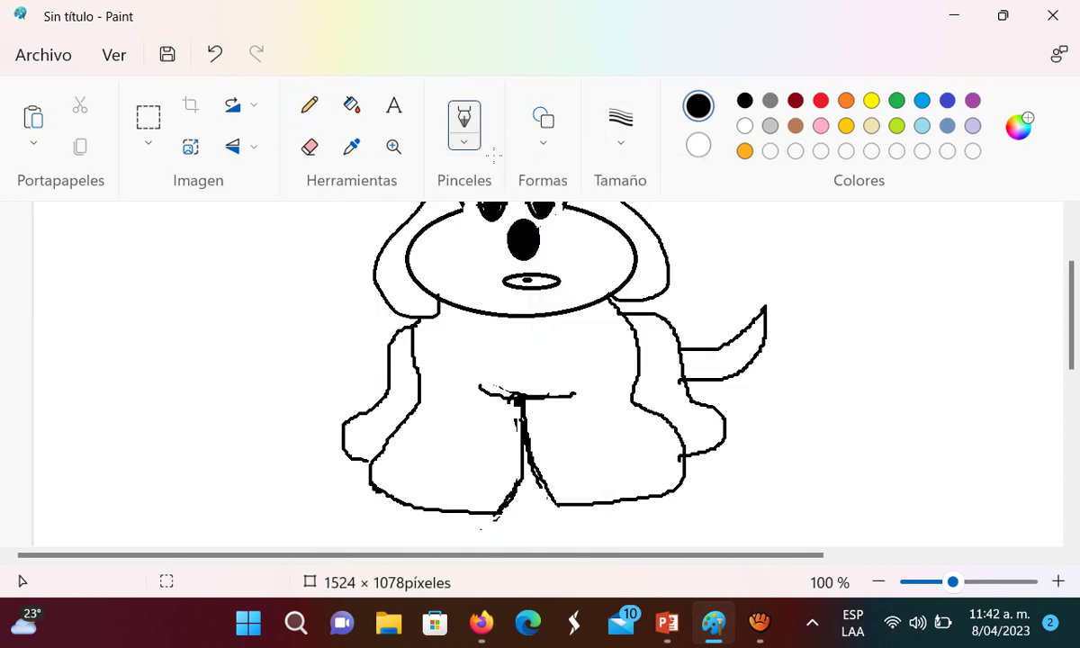
{"action": "left_click", "coordinate": [621, 141]}
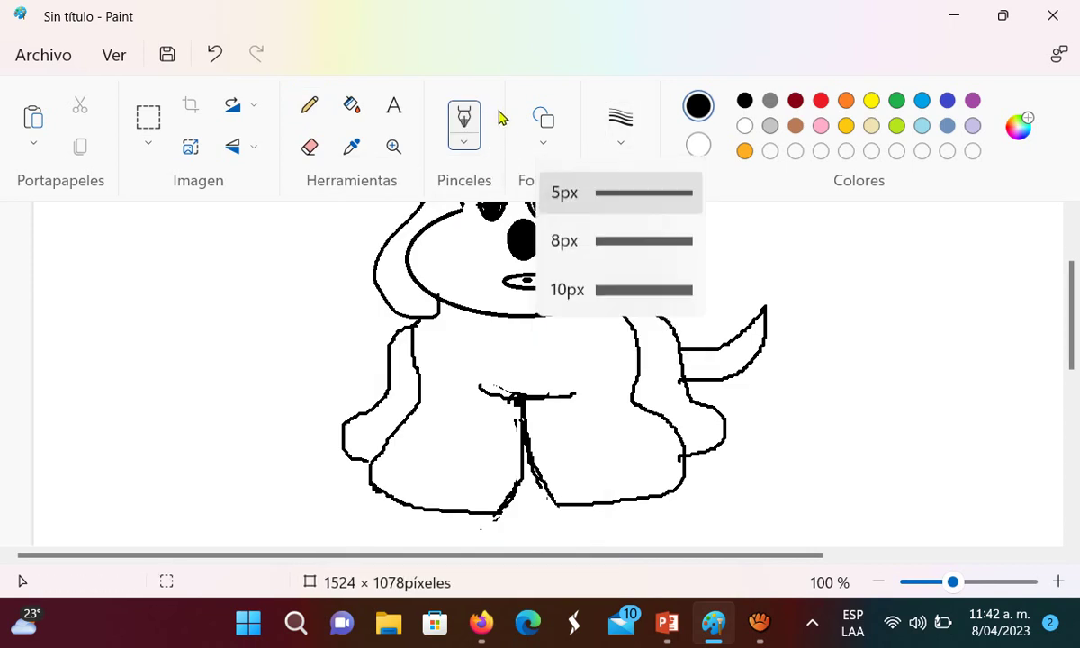
{"action": "left_click", "coordinate": [333, 257]}
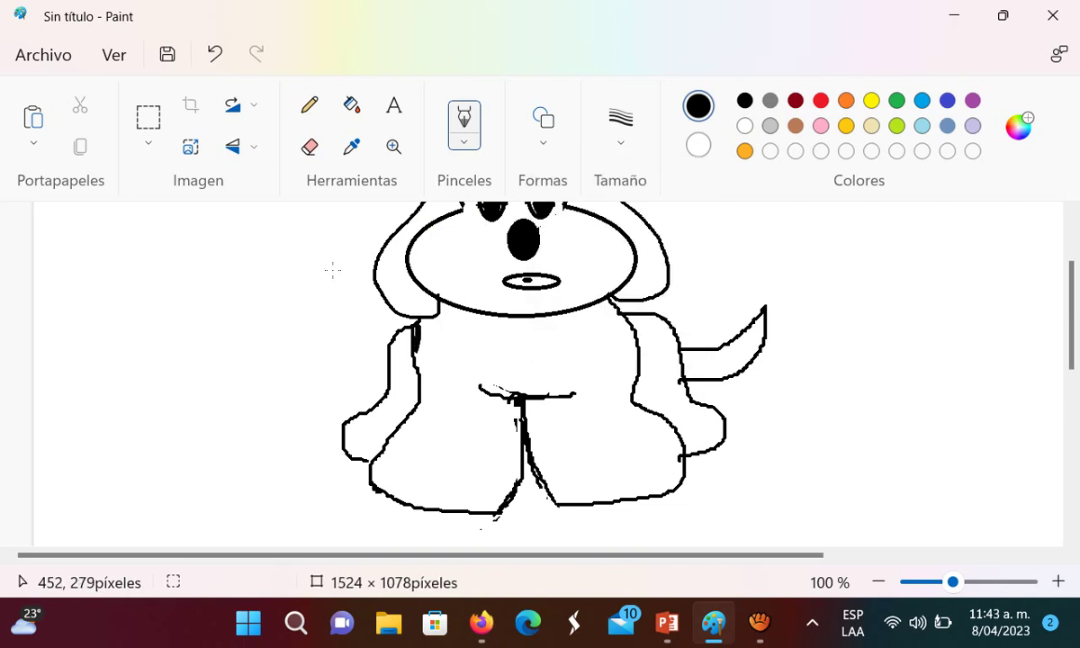
{"action": "mouse_move", "coordinate": [414, 333]}
{"action": "left_mouse_down"}
{"action": "mouse_move", "coordinate": [421, 375]}
{"action": "mouse_move", "coordinate": [407, 418]}
{"action": "left_mouse_up"}
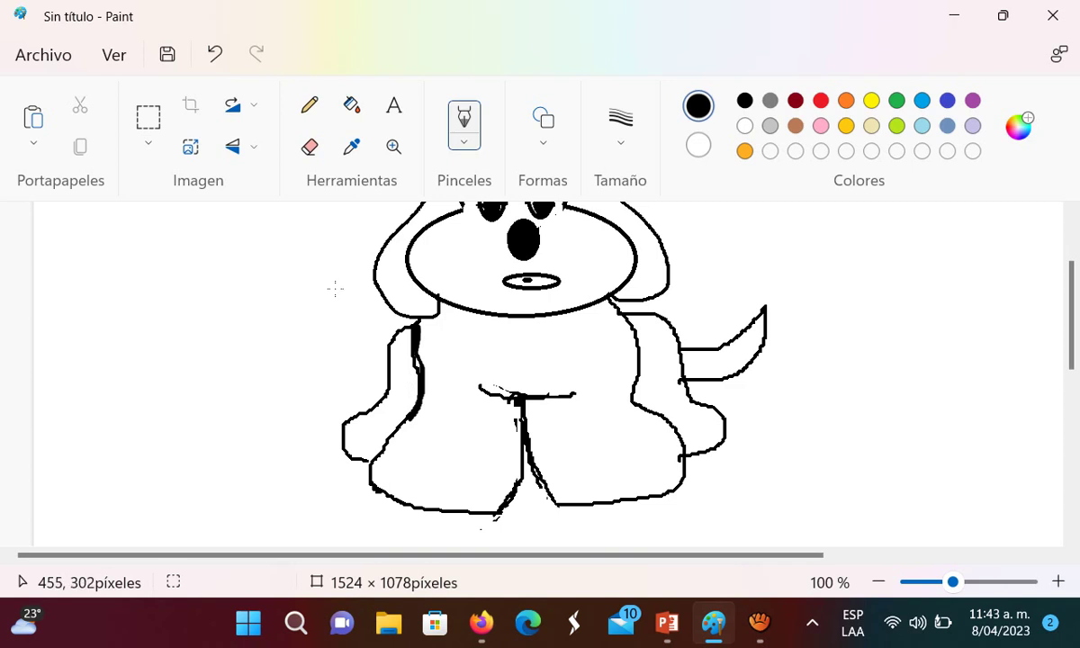
{"action": "mouse_move", "coordinate": [334, 289]}
{"action": "left_mouse_down"}
{"action": "mouse_move", "coordinate": [330, 326]}
{"action": "mouse_move", "coordinate": [296, 373]}
{"action": "left_mouse_up"}
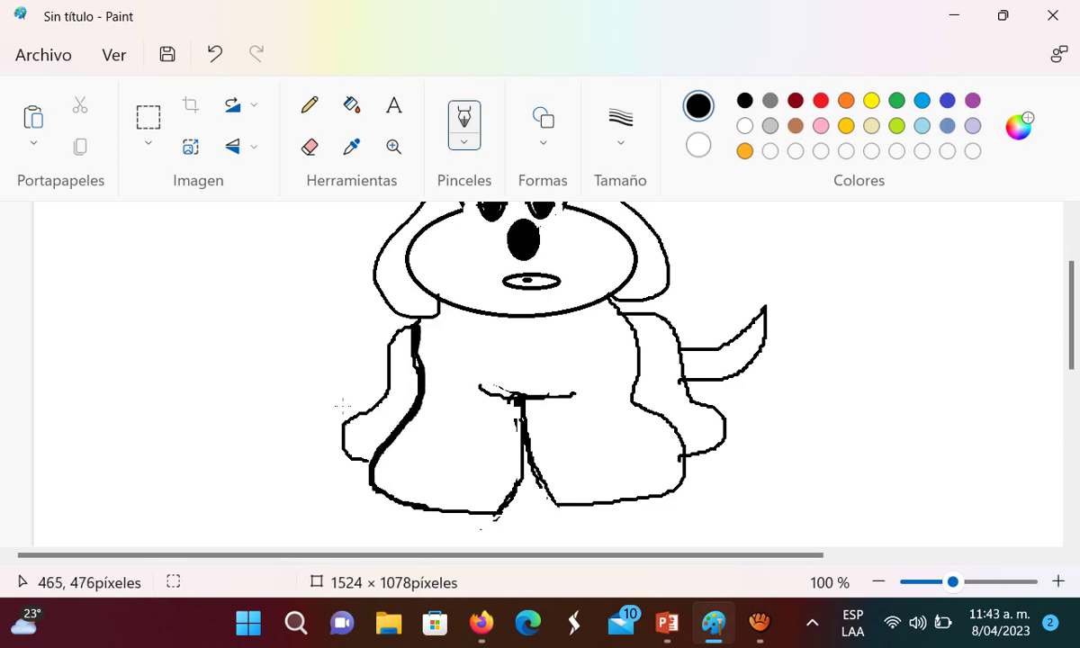
{"action": "mouse_move", "coordinate": [504, 500]}
{"action": "left_mouse_down"}
{"action": "mouse_move", "coordinate": [517, 486]}
{"action": "mouse_move", "coordinate": [521, 396]}
{"action": "left_mouse_up"}
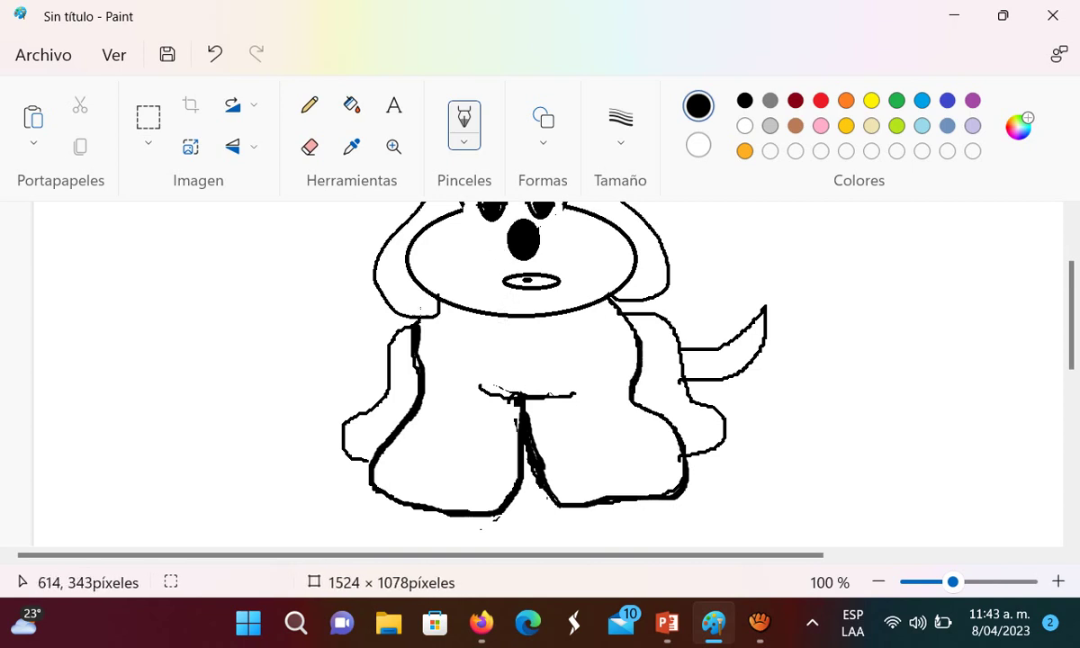
Thicken the belly curve, hind legs and tail with the black brush, and draw three curved toe lines on each front paw
{"action": "mouse_move", "coordinate": [513, 398]}
{"action": "left_mouse_down"}
{"action": "mouse_move", "coordinate": [569, 393]}
{"action": "mouse_move", "coordinate": [478, 388]}
{"action": "left_mouse_up"}
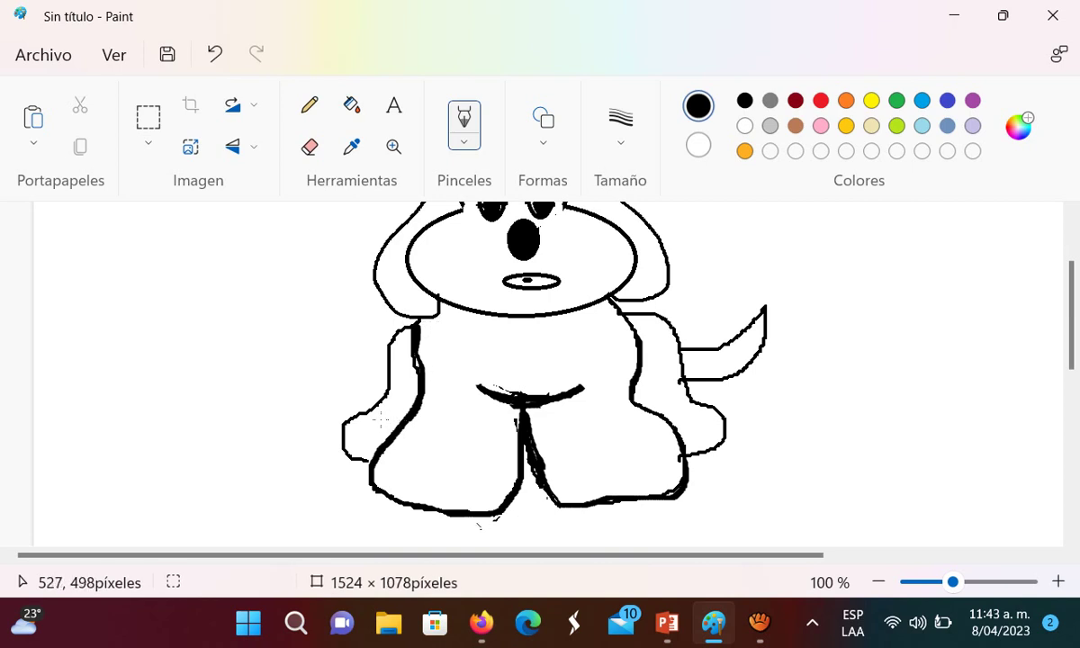
{"action": "mouse_move", "coordinate": [416, 462]}
{"action": "left_mouse_down"}
{"action": "mouse_move", "coordinate": [390, 471]}
{"action": "mouse_move", "coordinate": [385, 493]}
{"action": "left_mouse_up"}
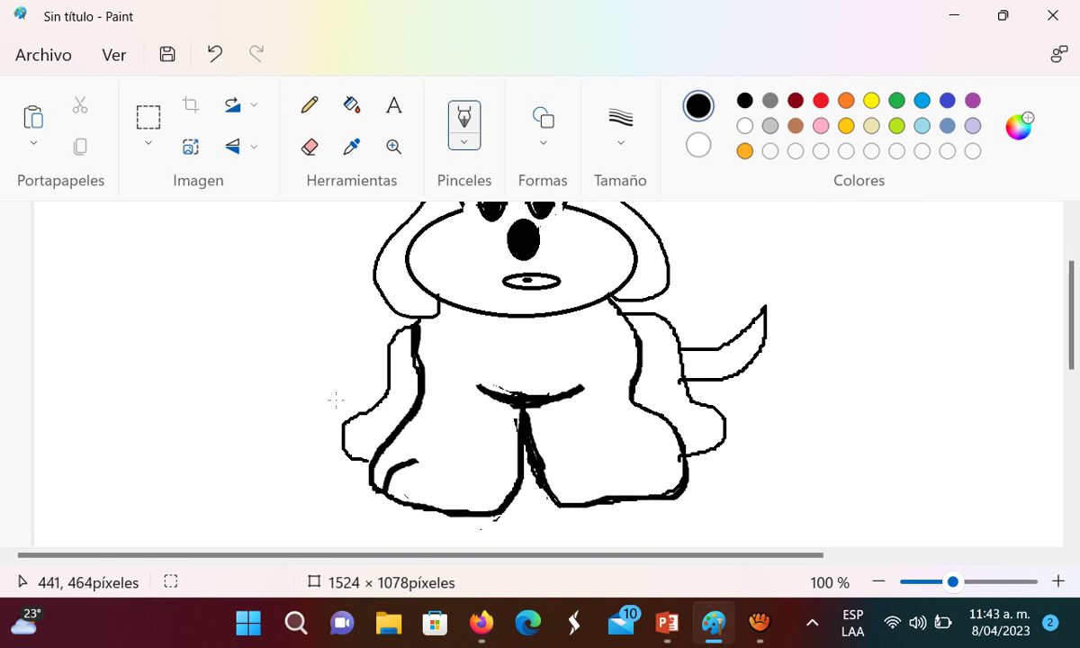
{"action": "mouse_move", "coordinate": [457, 477]}
{"action": "left_mouse_down"}
{"action": "mouse_move", "coordinate": [424, 501]}
{"action": "mouse_move", "coordinate": [474, 510]}
{"action": "left_mouse_up"}
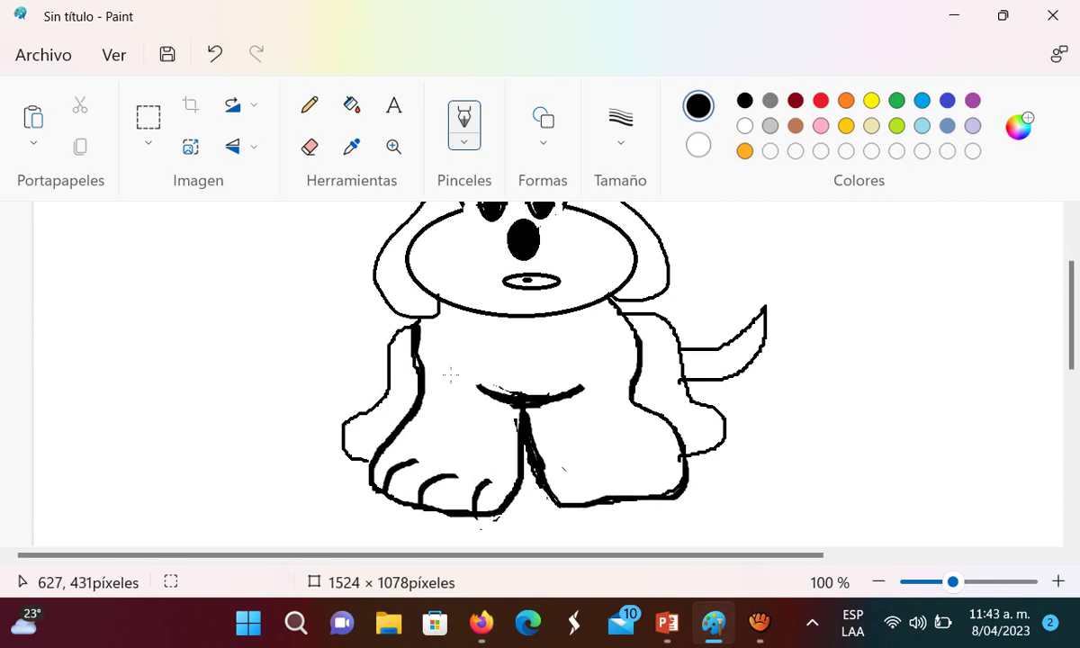
{"action": "left_click_drag", "start_coordinate": [562, 467], "coordinate": [594, 502]}
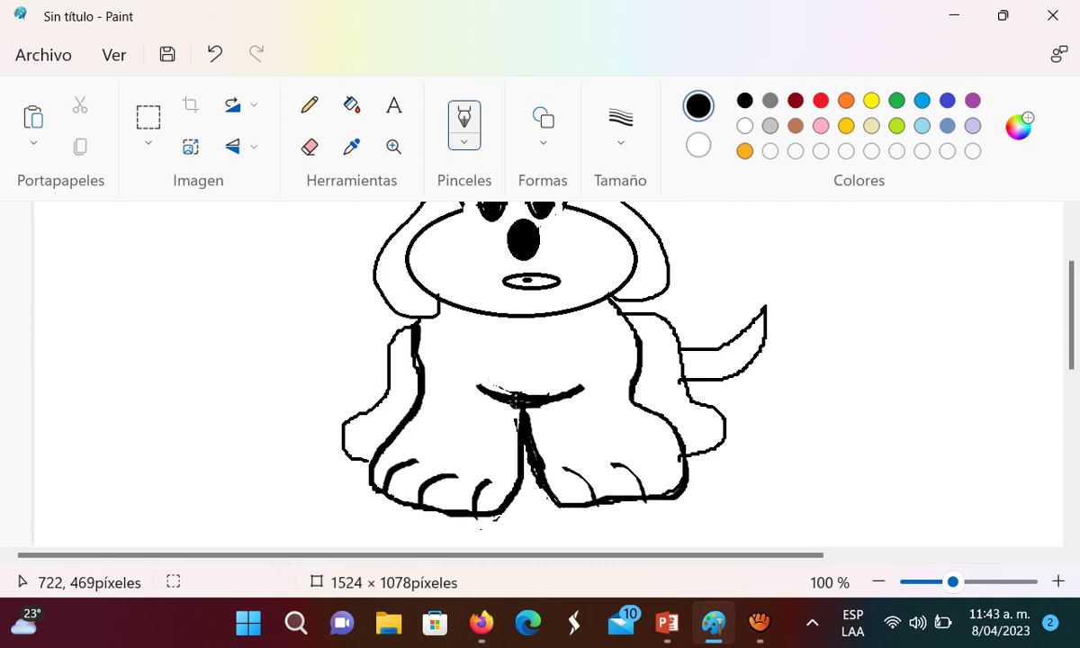
{"action": "left_click_drag", "start_coordinate": [648, 447], "coordinate": [674, 485]}
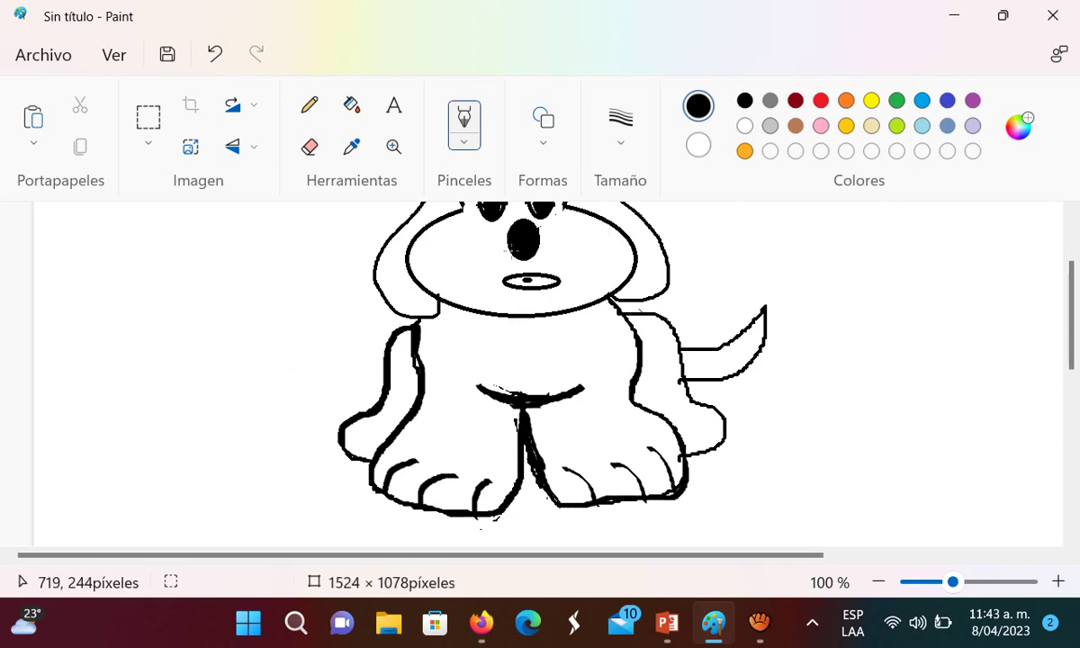
{"action": "left_click_drag", "start_coordinate": [620, 310], "coordinate": [652, 310]}
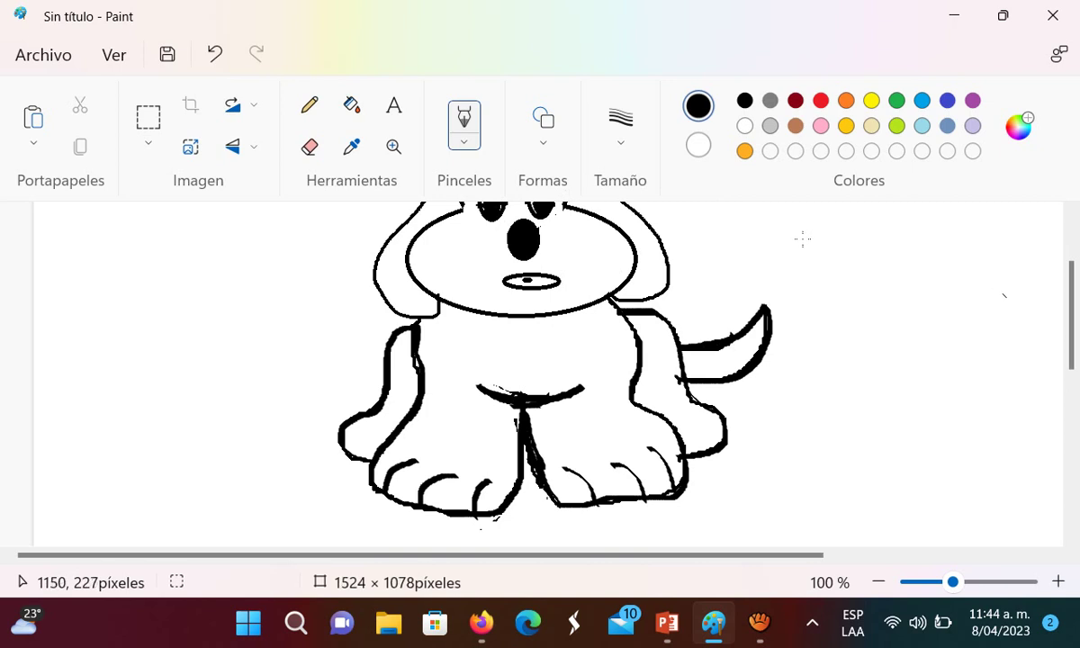
Fill the dog's head, muzzle, body and both hind legs with the custom light orange, leaving the eyes and mouth white
{"action": "scroll", "coordinate": [856, 263], "scroll_direction": "up", "scroll_amount": 3}
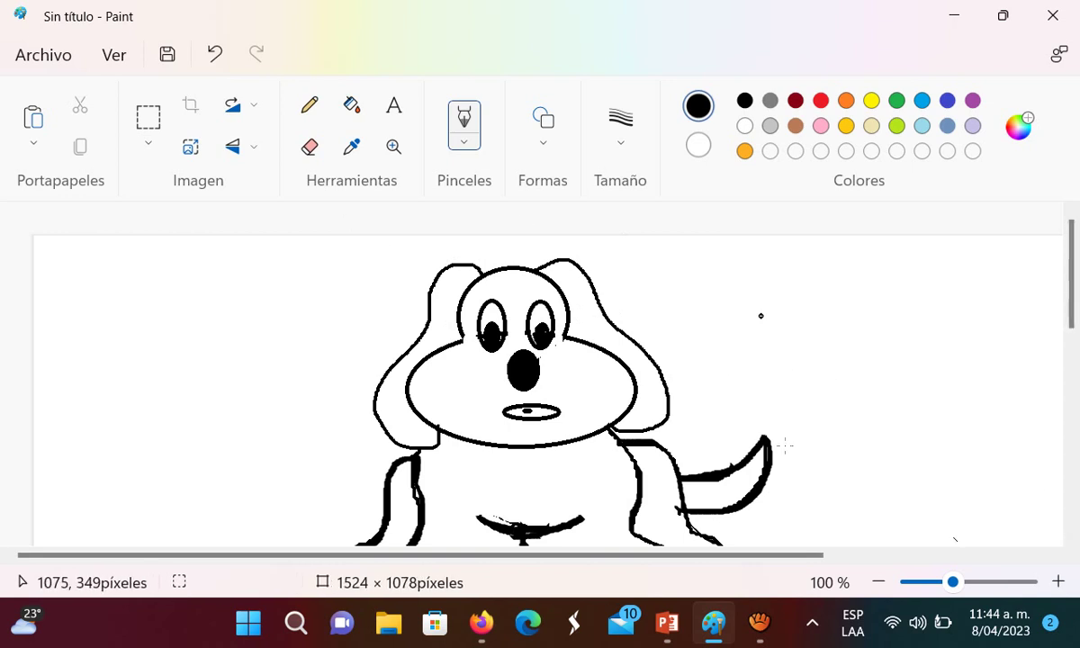
{"action": "scroll", "coordinate": [848, 470], "scroll_direction": "up", "scroll_amount": 1, "text": "ctrl"}
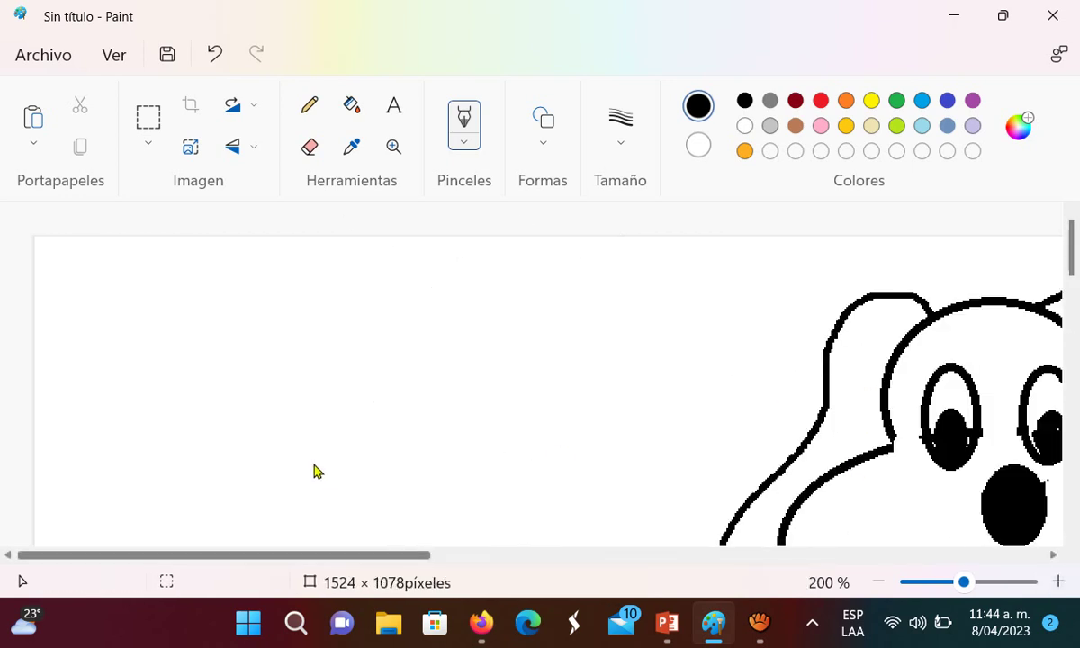
{"action": "scroll", "coordinate": [298, 453], "scroll_direction": "right", "scroll_amount": 5}
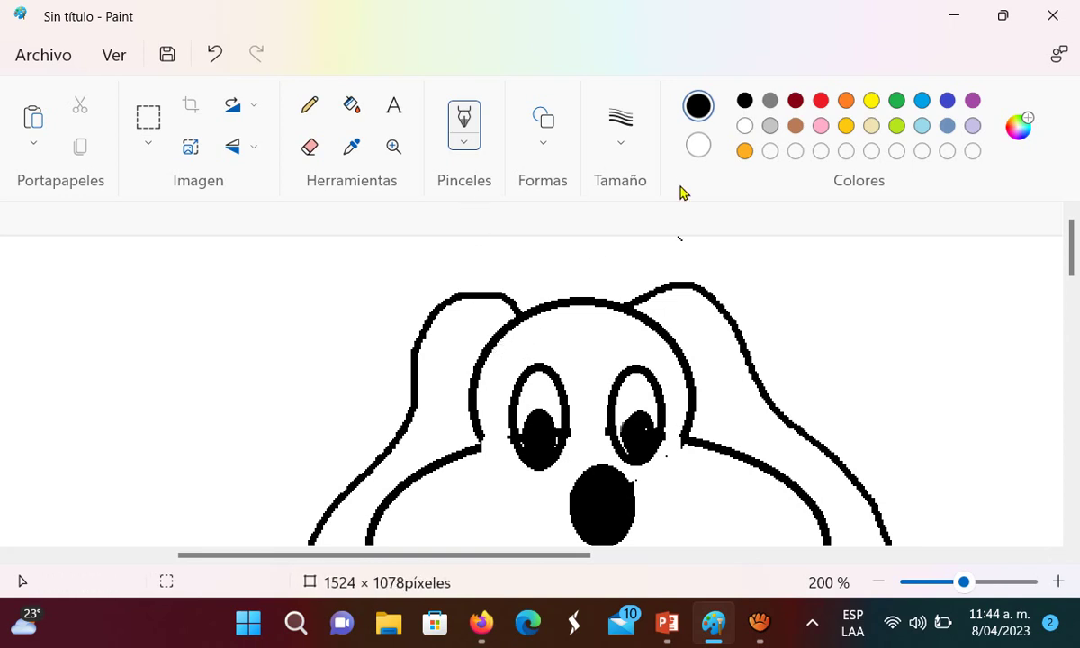
{"action": "left_click", "coordinate": [744, 151]}
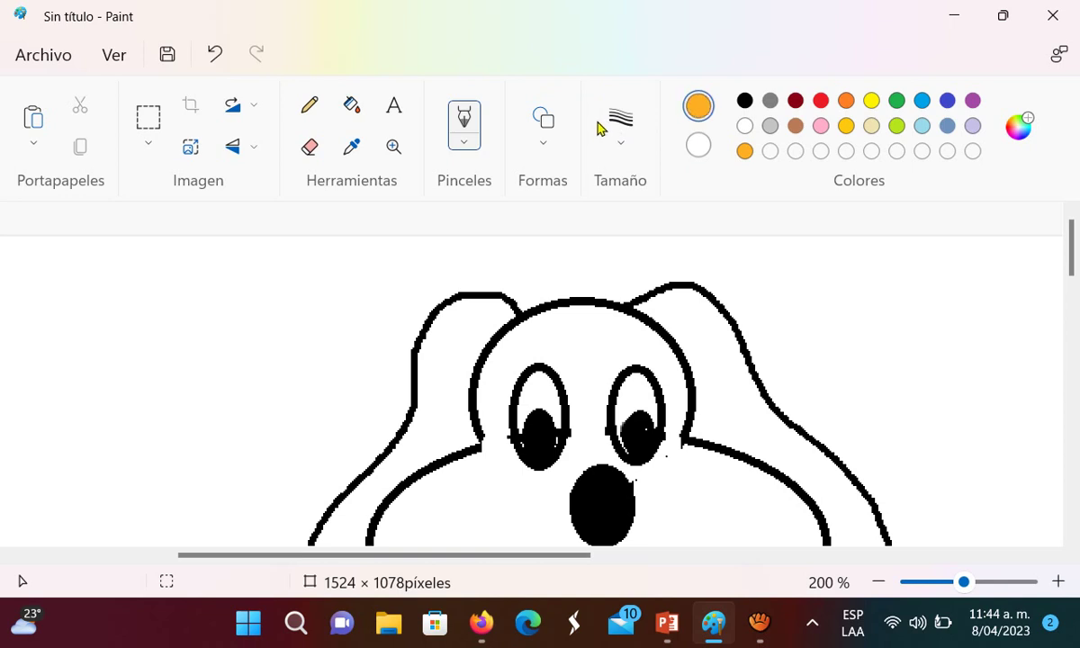
{"action": "left_click", "coordinate": [351, 105]}
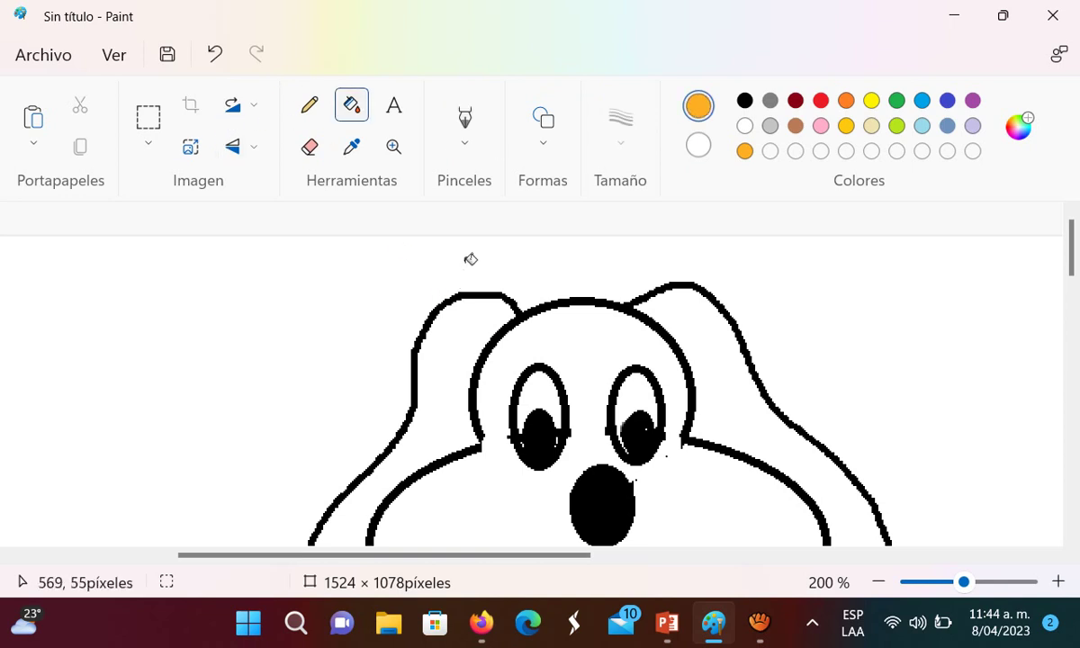
{"action": "left_click", "coordinate": [580, 330]}
{"action": "left_click_drag", "start_coordinate": [1071, 259], "coordinate": [1071, 301]}
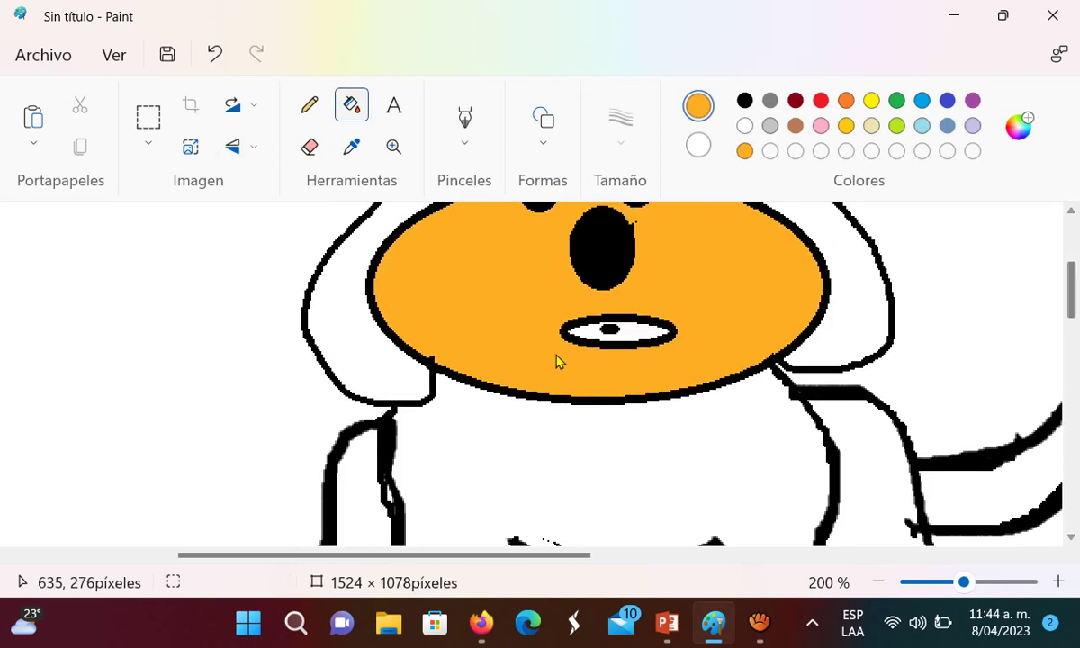
{"action": "left_click", "coordinate": [696, 442]}
{"action": "left_click", "coordinate": [871, 432]}
{"action": "left_click", "coordinate": [362, 493]}
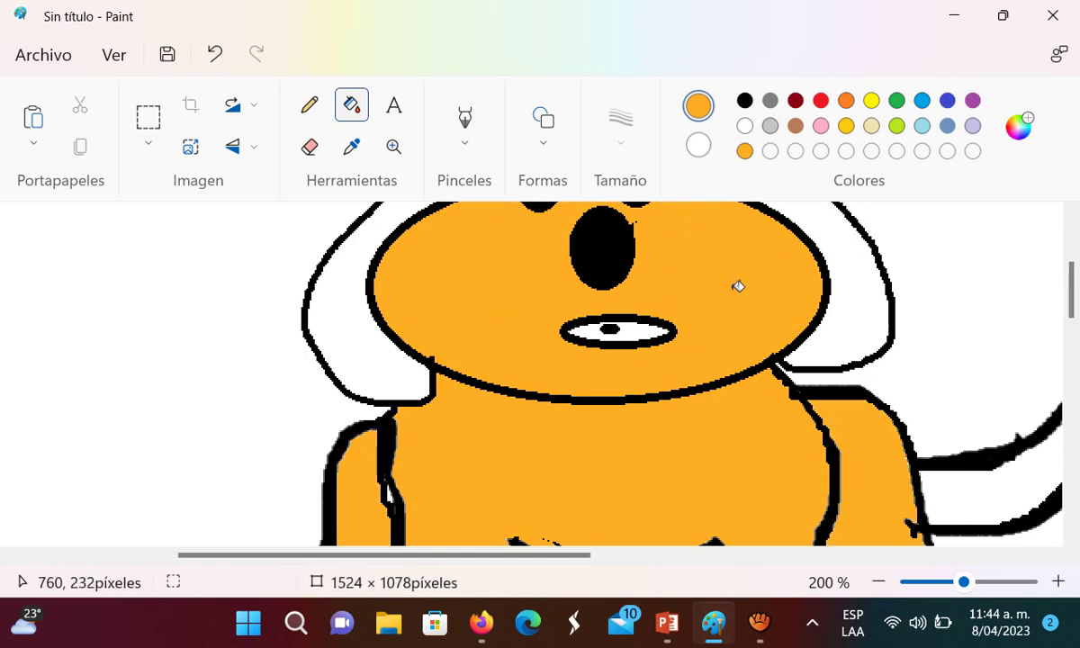
{"action": "scroll", "coordinate": [863, 228], "scroll_direction": "down", "scroll_amount": 4}
{"action": "scroll", "coordinate": [862, 277], "scroll_direction": "up", "scroll_amount": 1}
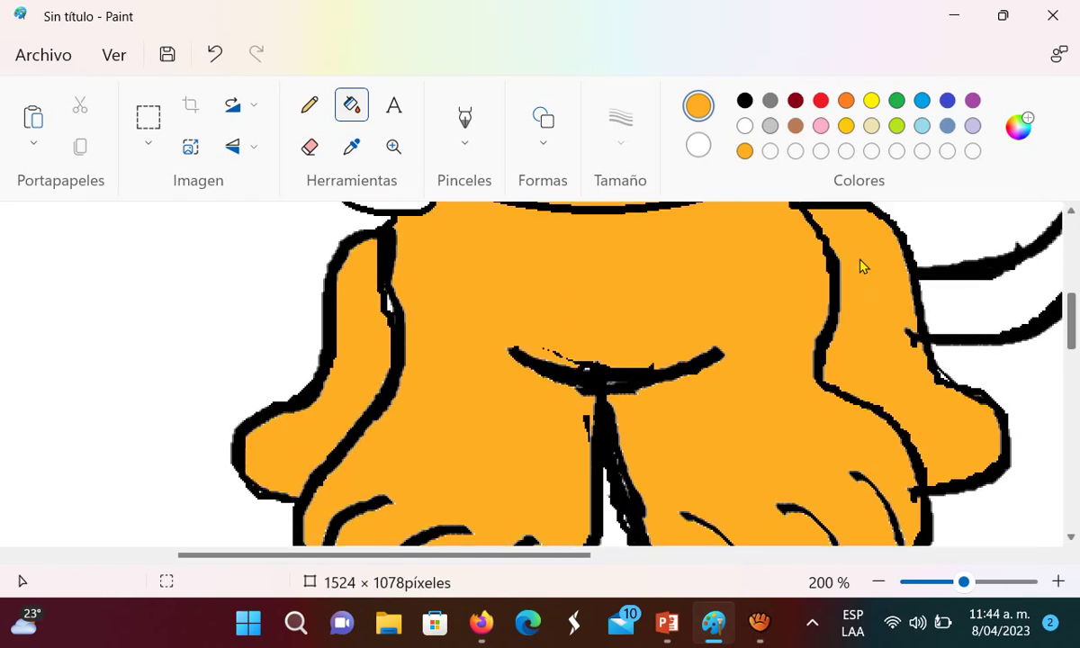
Fill both ears and the tail with the same light orange
{"action": "scroll", "coordinate": [863, 239], "scroll_direction": "up", "scroll_amount": 5}
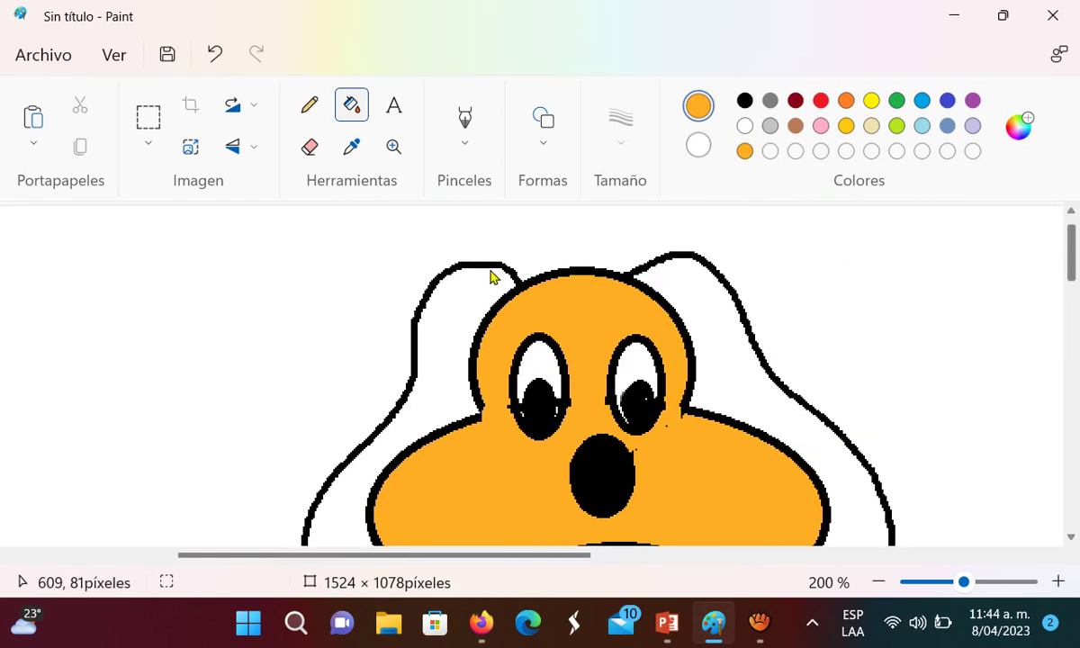
{"action": "left_click", "coordinate": [441, 297]}
{"action": "left_click", "coordinate": [684, 297]}
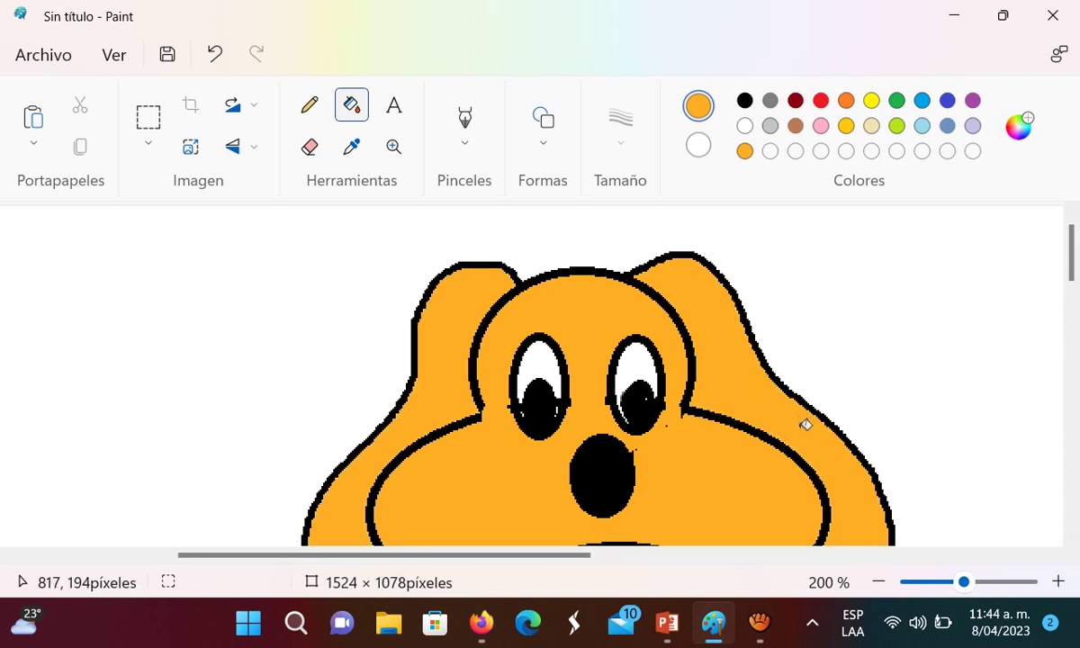
{"action": "scroll", "coordinate": [707, 477], "scroll_direction": "down", "scroll_amount": 2}
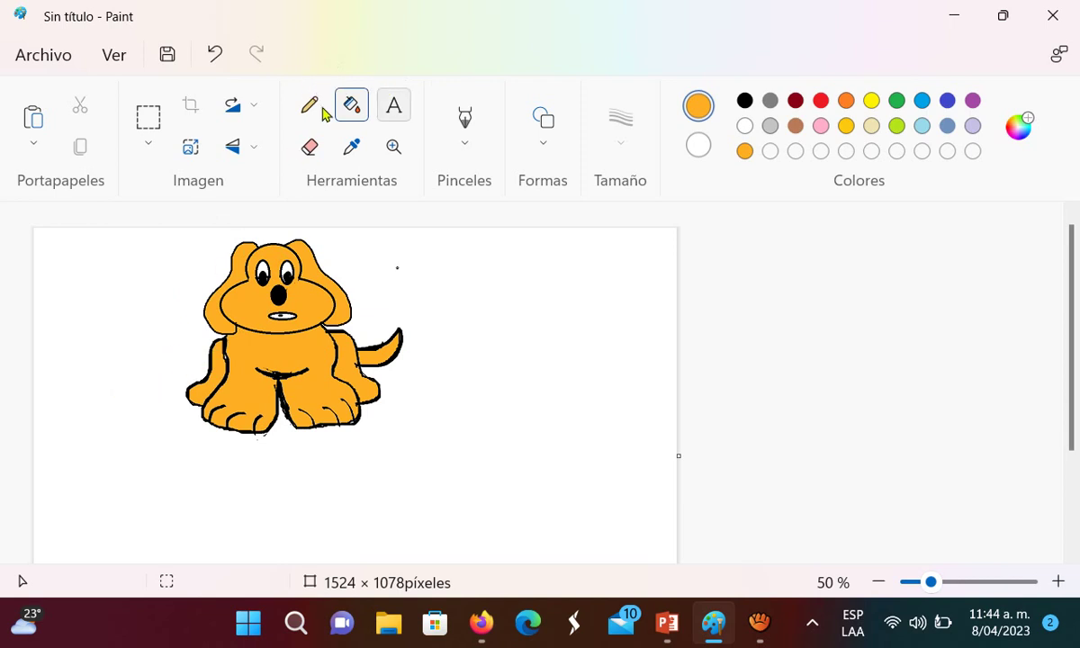
Add the text GRACIAS below the dog in red Calibri at size 20
{"action": "left_click", "coordinate": [387, 112]}
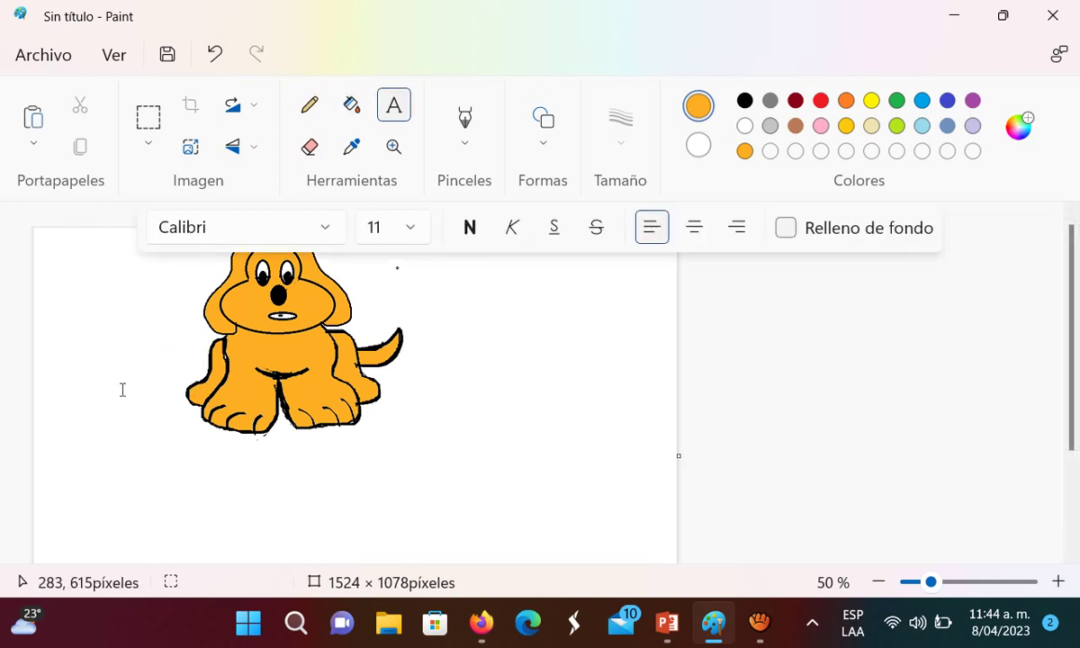
{"action": "left_click", "coordinate": [152, 485]}
{"action": "left_click", "coordinate": [820, 100]}
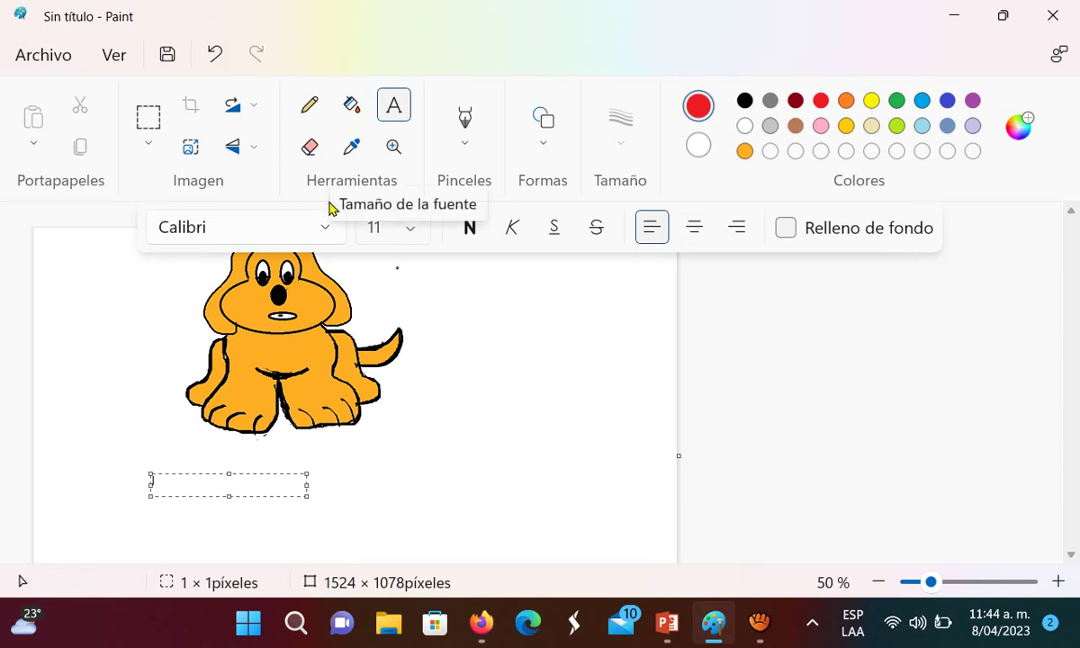
{"action": "left_click", "coordinate": [410, 227]}
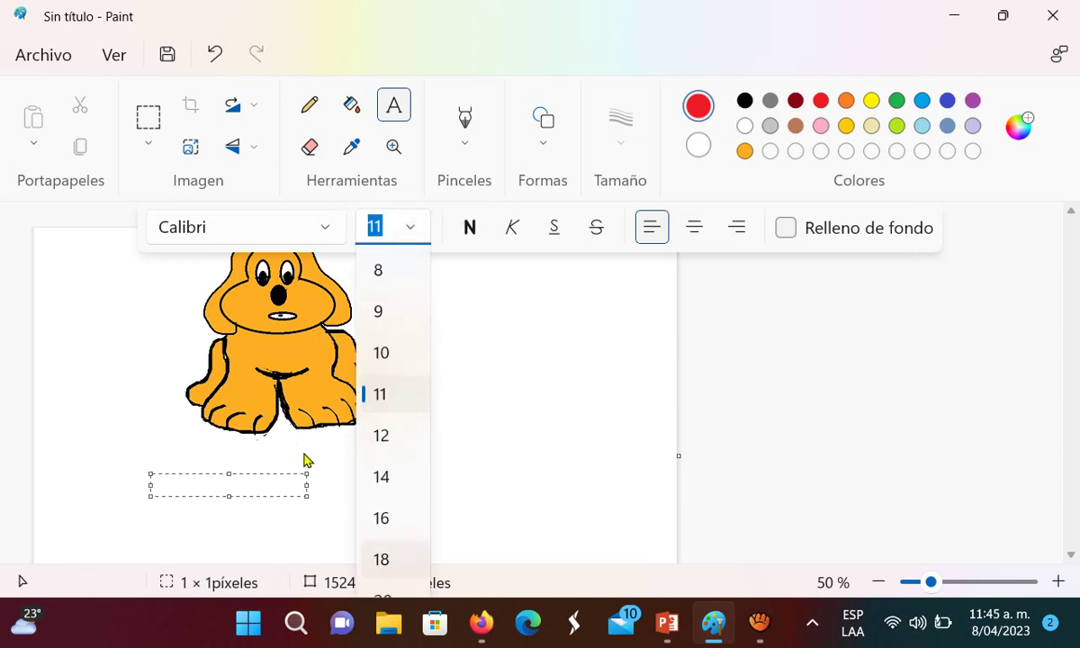
{"action": "type", "text": "18"}
{"action": "key", "text": "Return"}
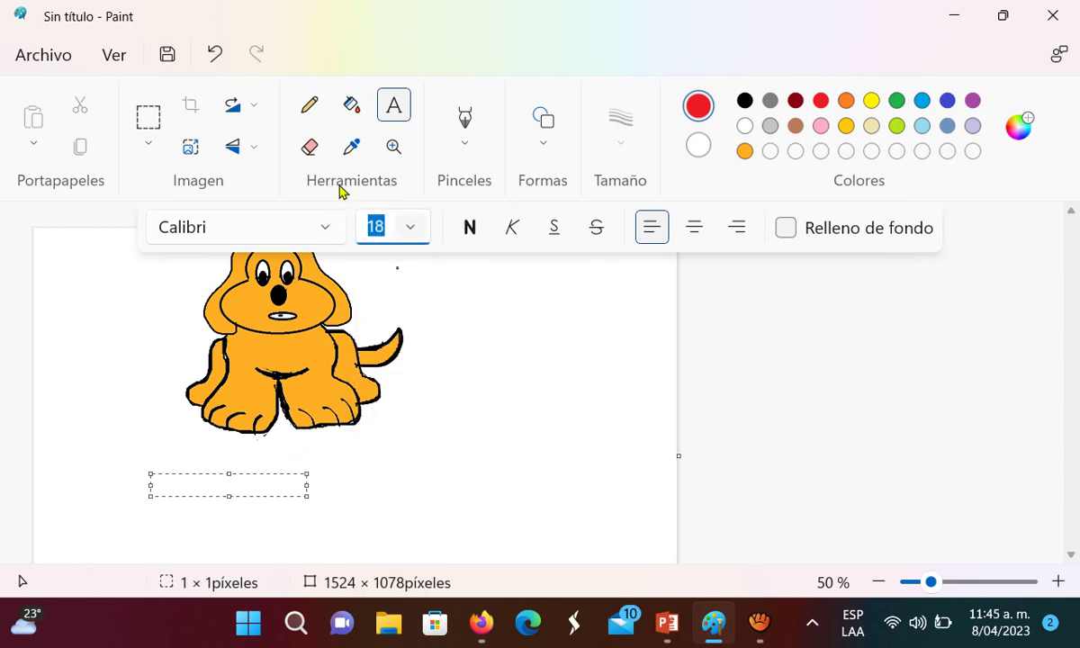
{"action": "left_click", "coordinate": [410, 227]}
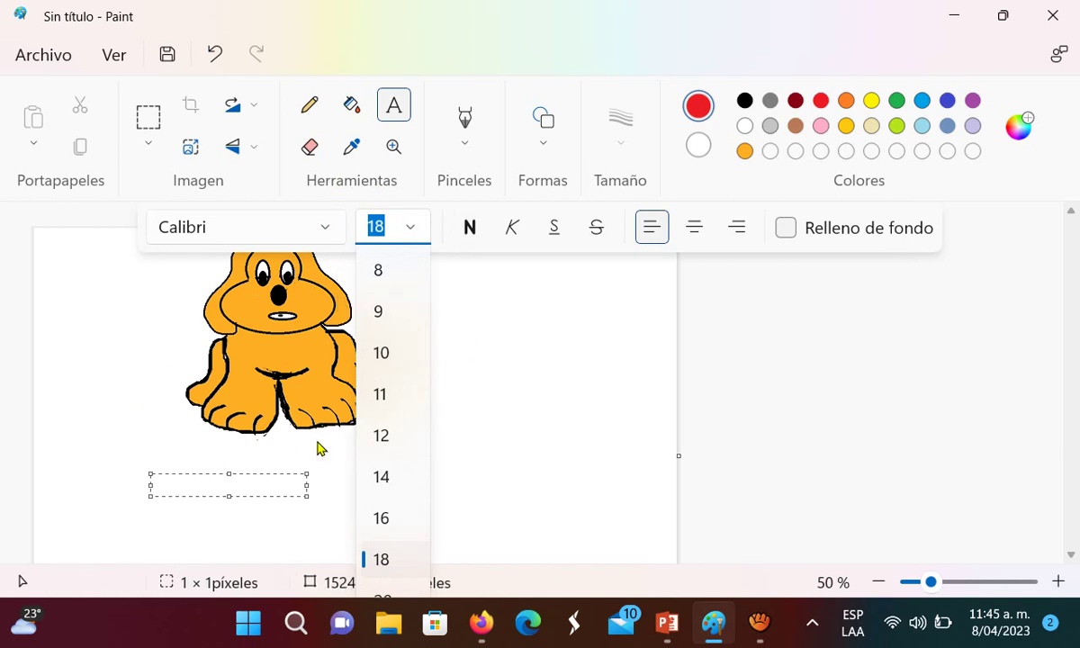
{"action": "left_click", "coordinate": [388, 593]}
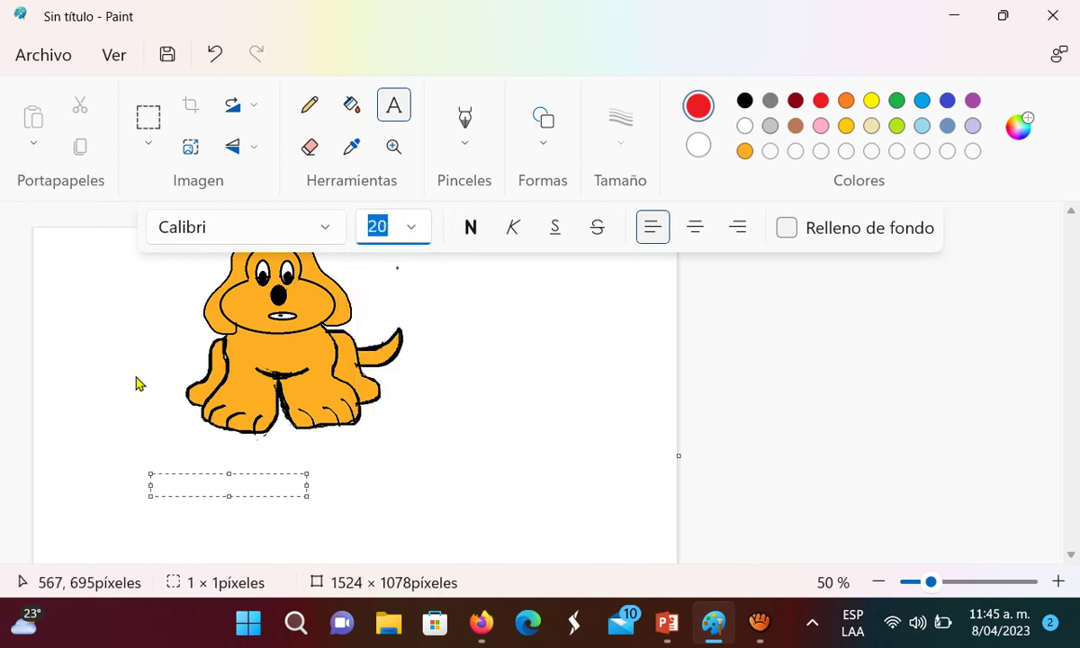
{"action": "left_click", "coordinate": [171, 482]}
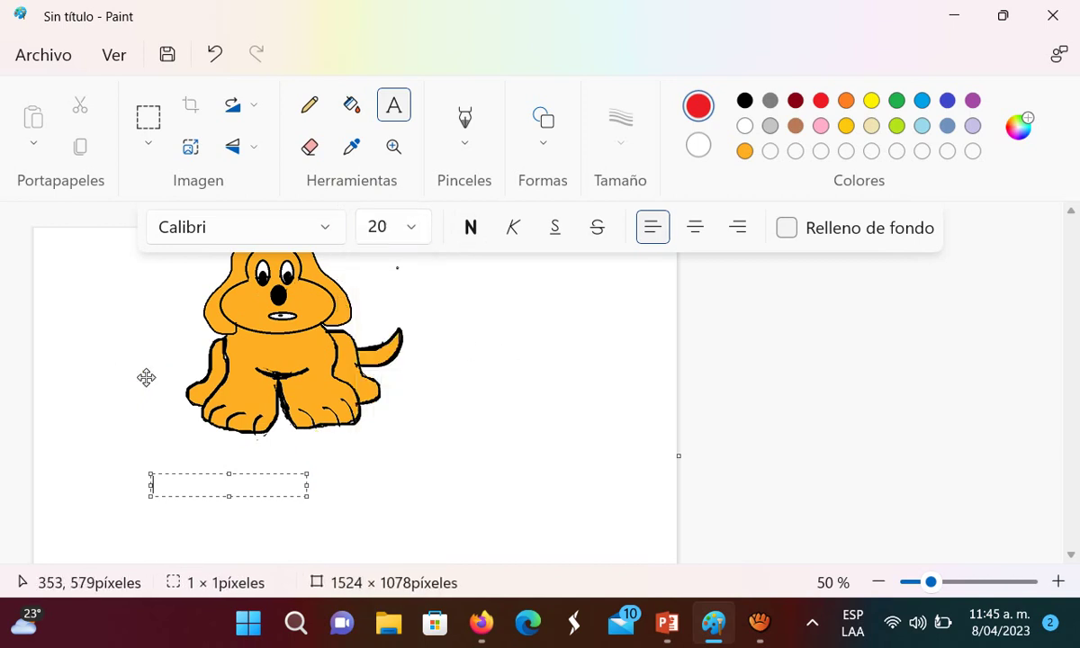
{"action": "type", "text": "GRACIAS"}
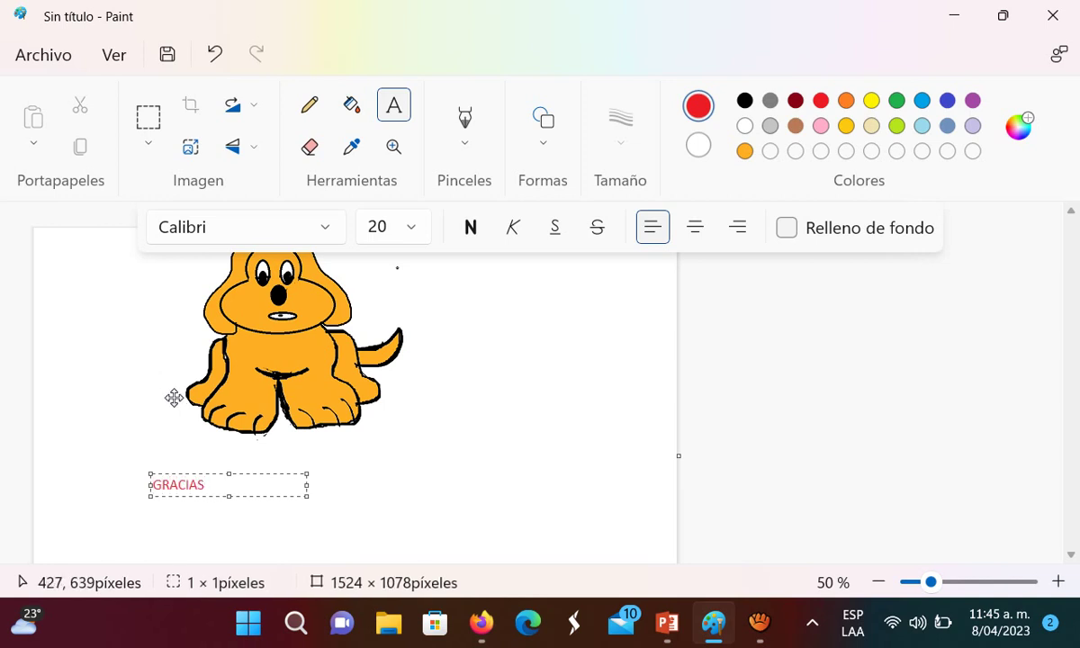
Make the GRACIAS text bold at size 22 and place it centred just below the dog's front paws
{"action": "left_click", "coordinate": [204, 487]}
{"action": "key", "text": "ctrl+a"}
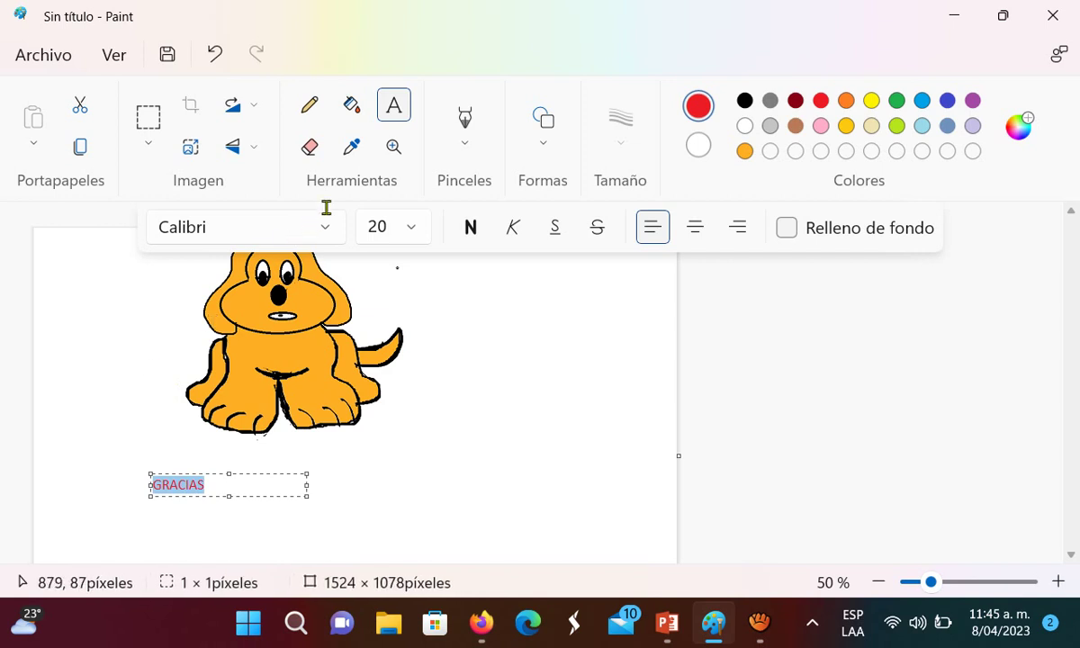
{"action": "key", "text": "ctrl+n"}
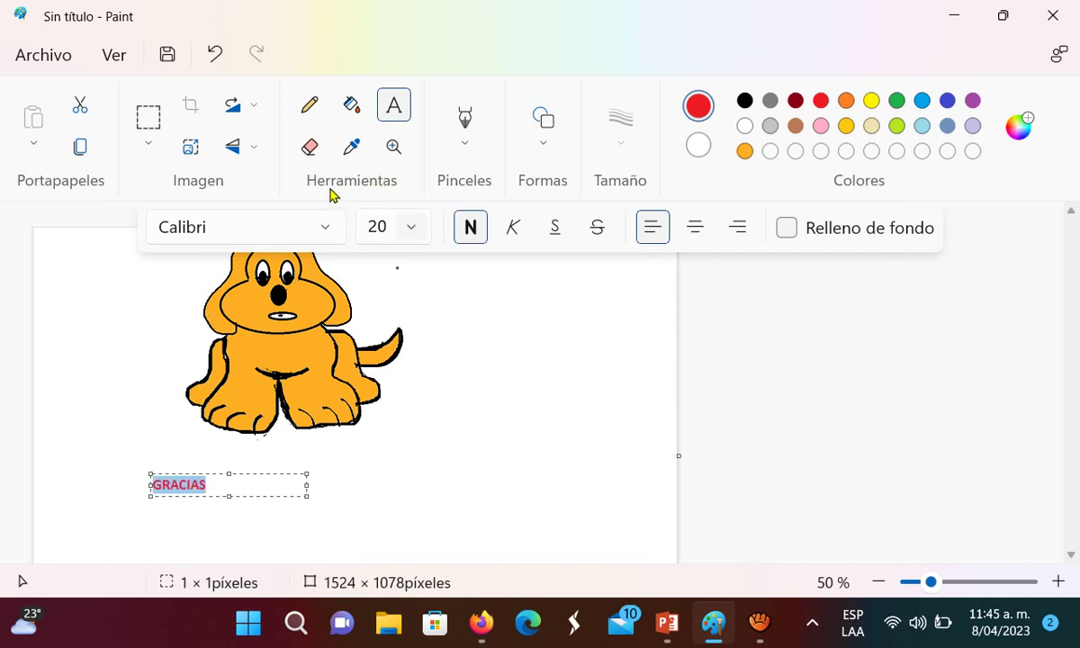
{"action": "left_click", "coordinate": [411, 229]}
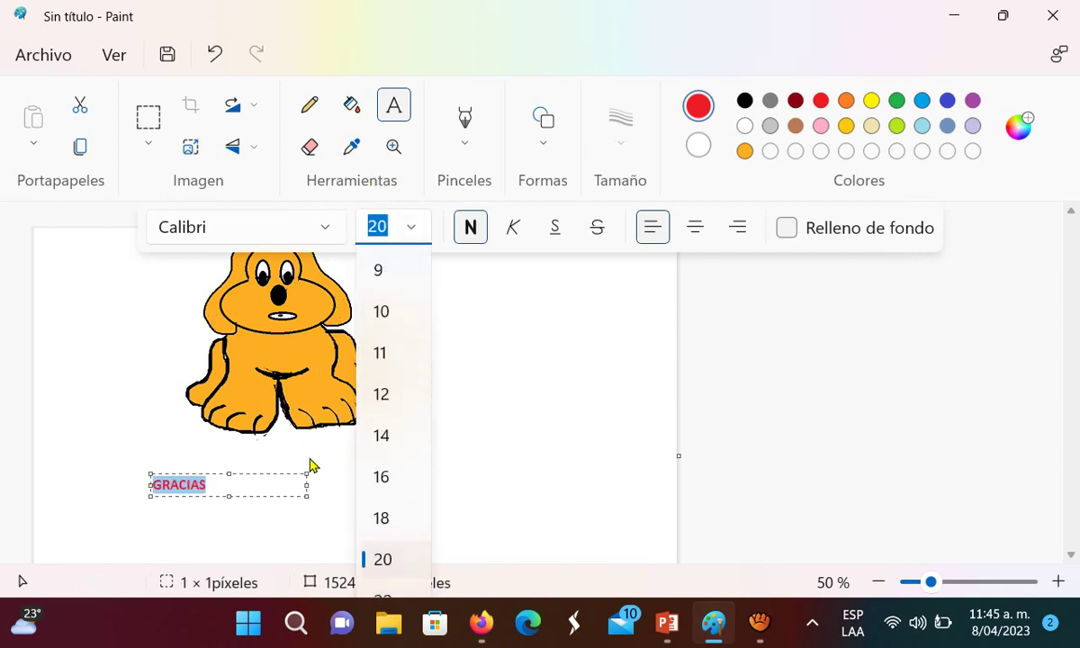
{"action": "left_click", "coordinate": [383, 592]}
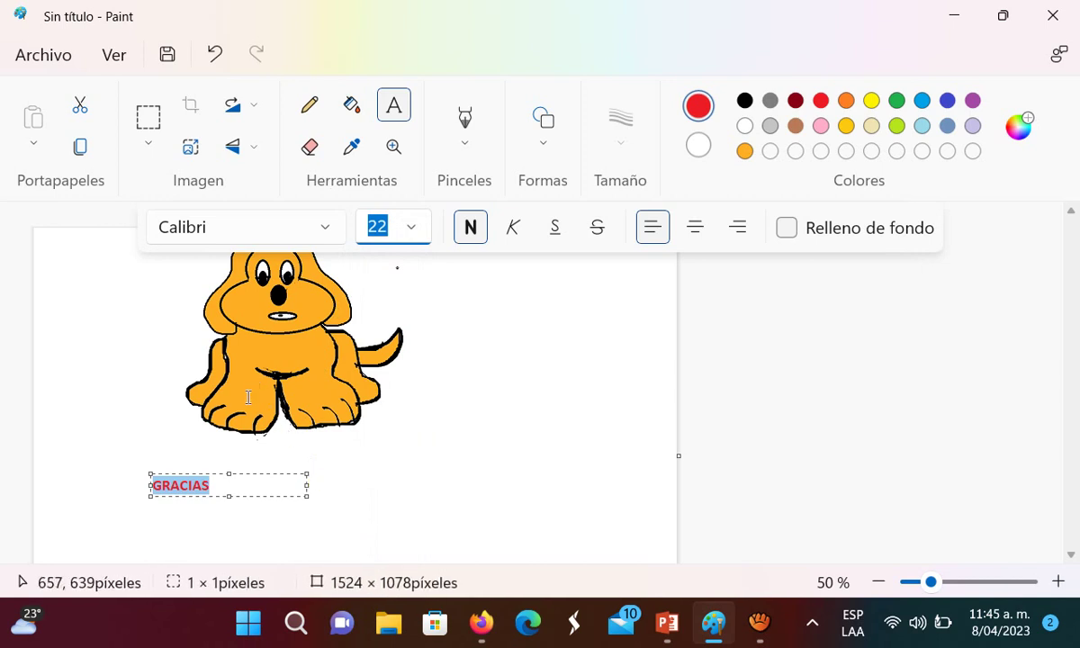
{"action": "left_click_drag", "start_coordinate": [261, 475], "coordinate": [360, 460]}
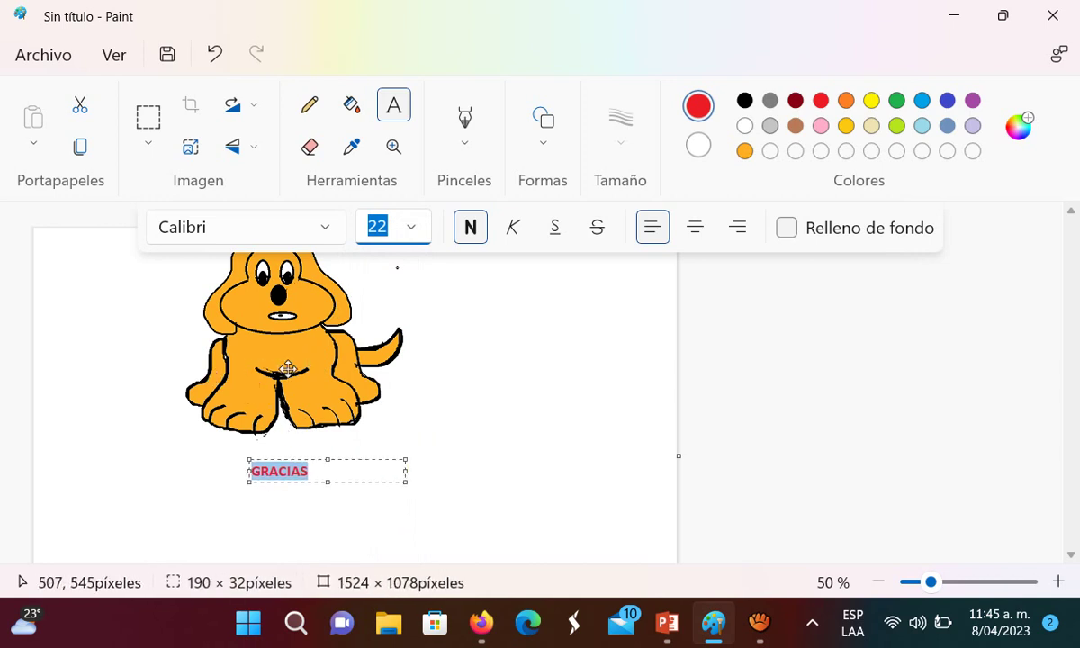
{"action": "left_click", "coordinate": [501, 389]}
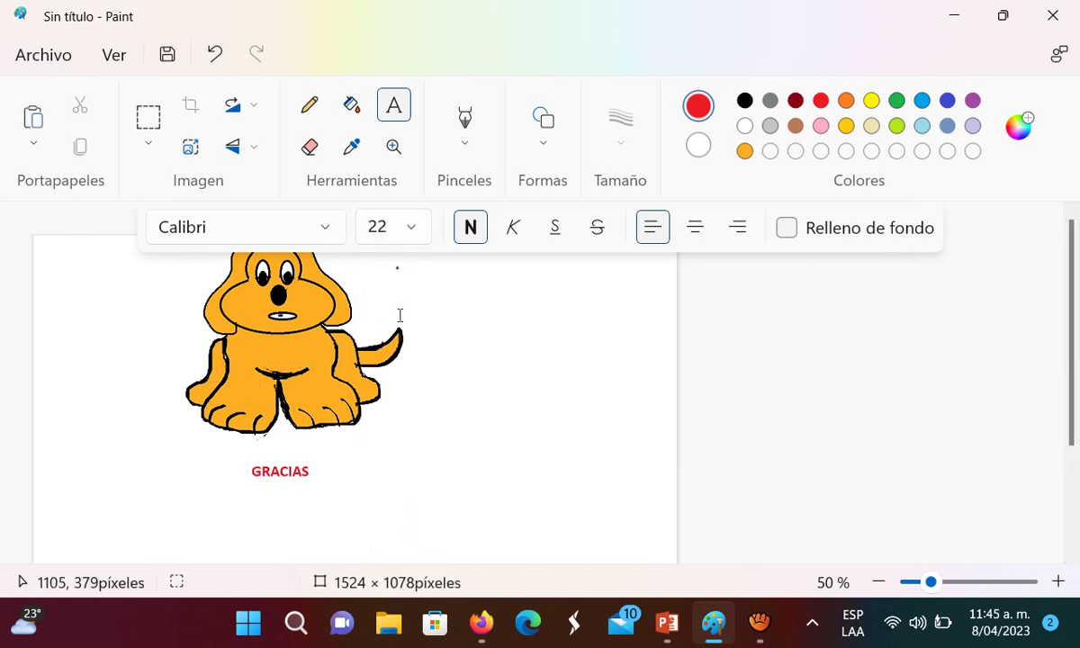
Examine the coloured dog and its caption, both as a whole and up close
{"action": "scroll", "coordinate": [399, 319], "scroll_direction": "up", "scroll_amount": 1}
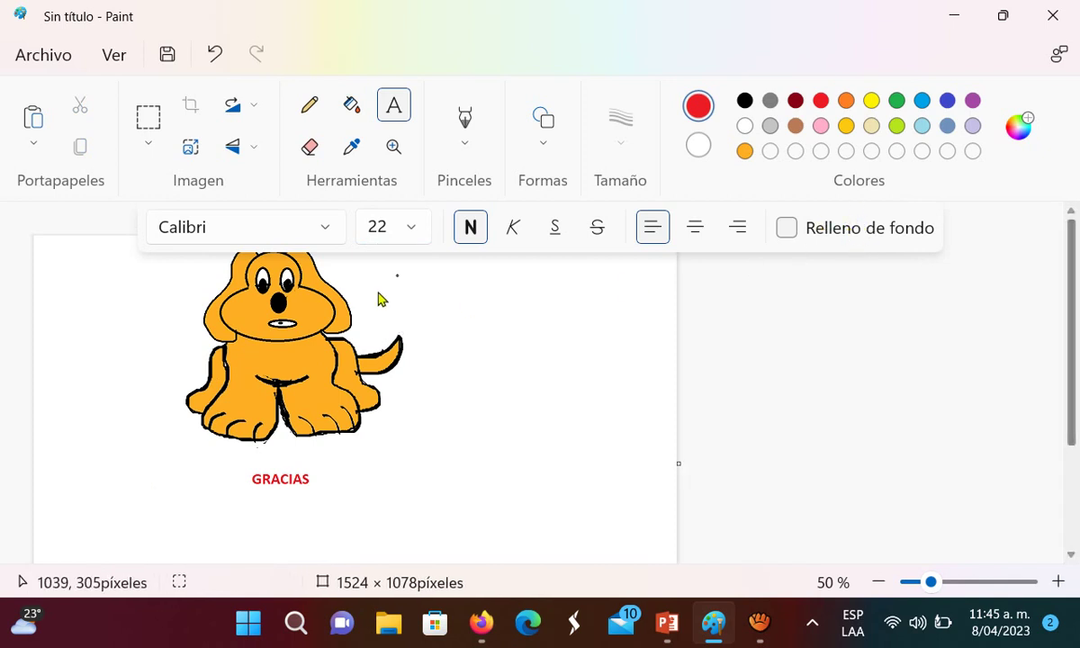
{"action": "scroll", "coordinate": [700, 455], "scroll_direction": "down", "scroll_amount": 2}
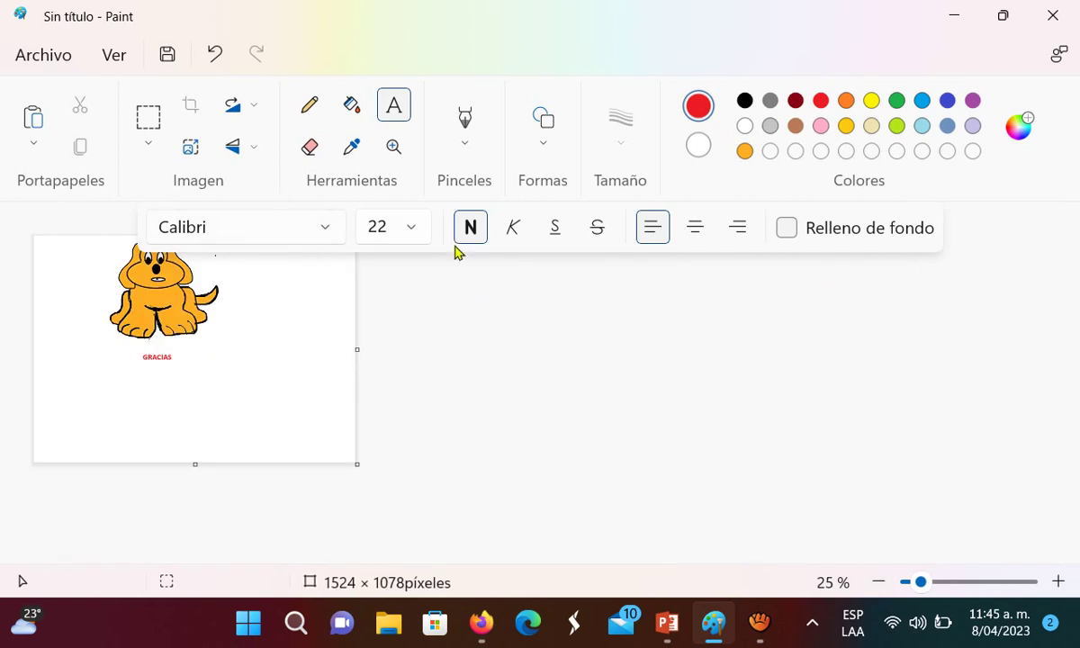
{"action": "left_click", "coordinate": [310, 105]}
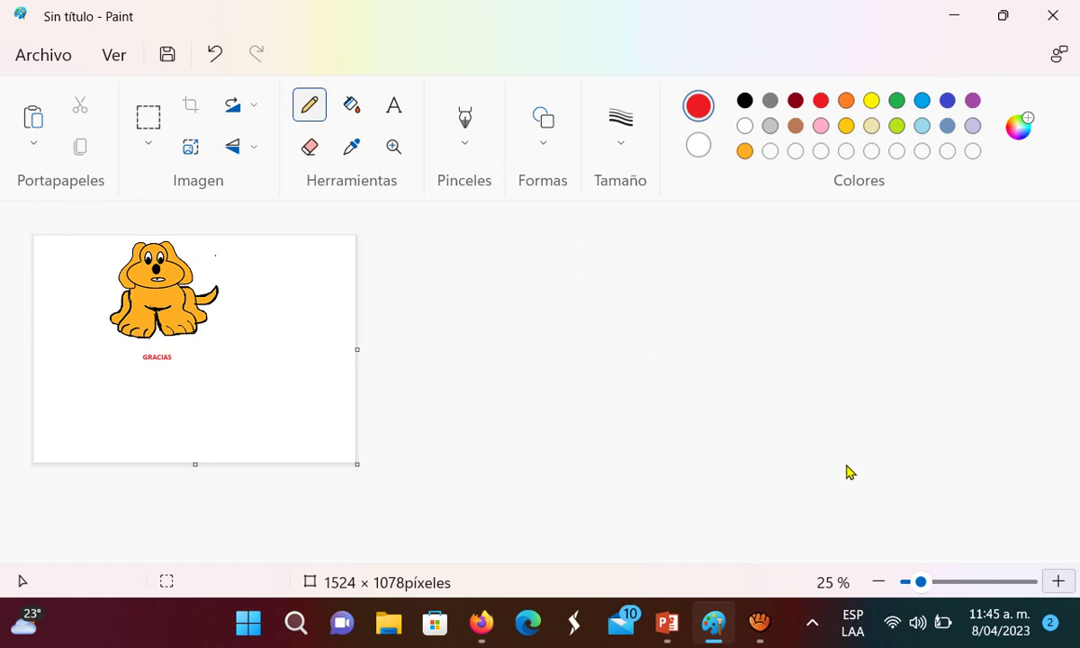
{"action": "scroll", "coordinate": [853, 473], "scroll_direction": "up", "scroll_amount": 1}
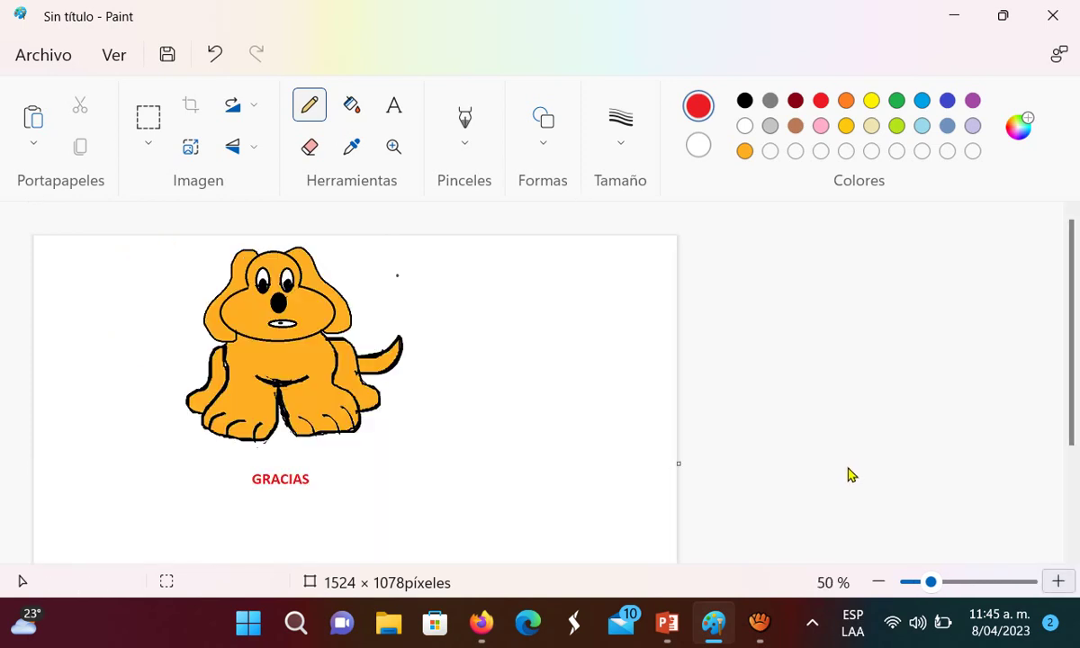
{"action": "scroll", "coordinate": [853, 472], "scroll_direction": "up", "scroll_amount": 1}
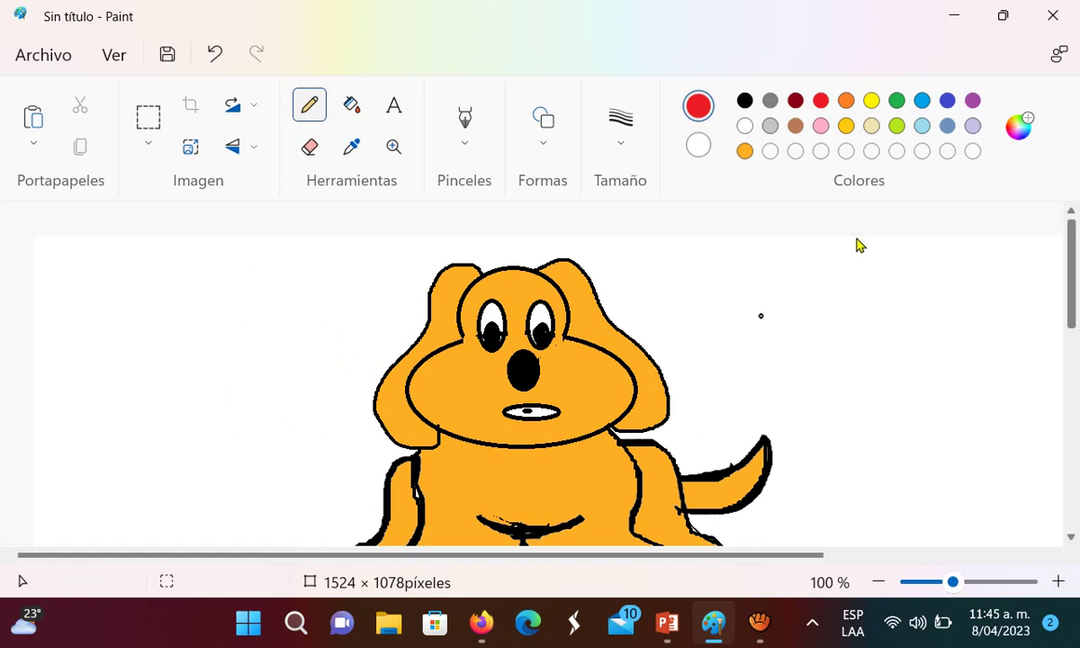
{"action": "scroll", "coordinate": [859, 256], "scroll_direction": "down", "scroll_amount": 1}
{"action": "scroll", "coordinate": [858, 259], "scroll_direction": "up", "scroll_amount": 1}
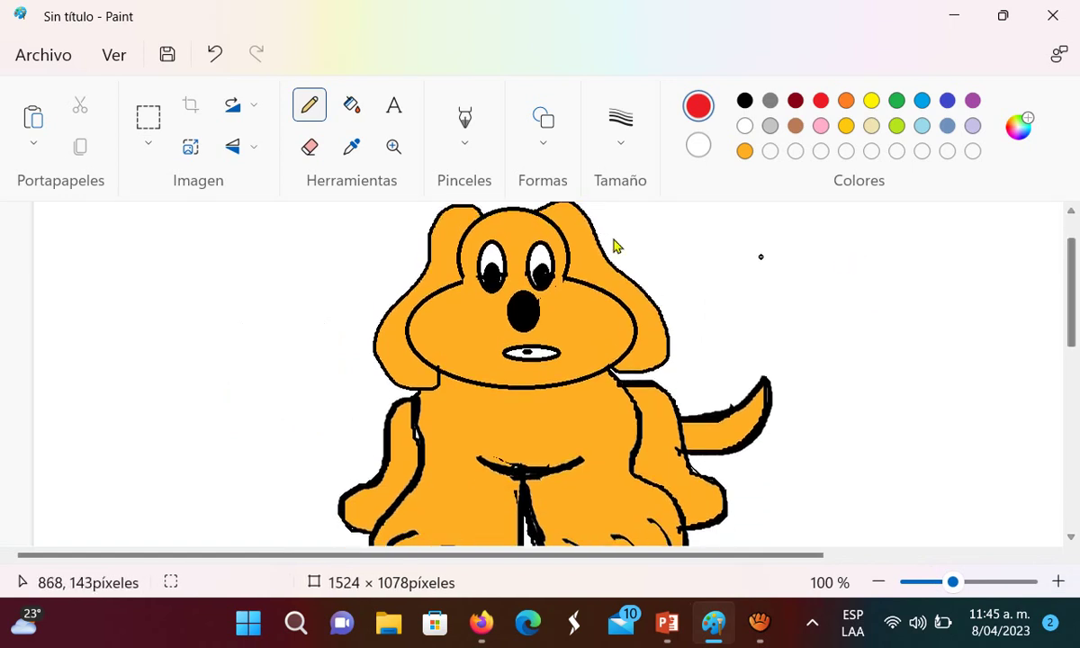